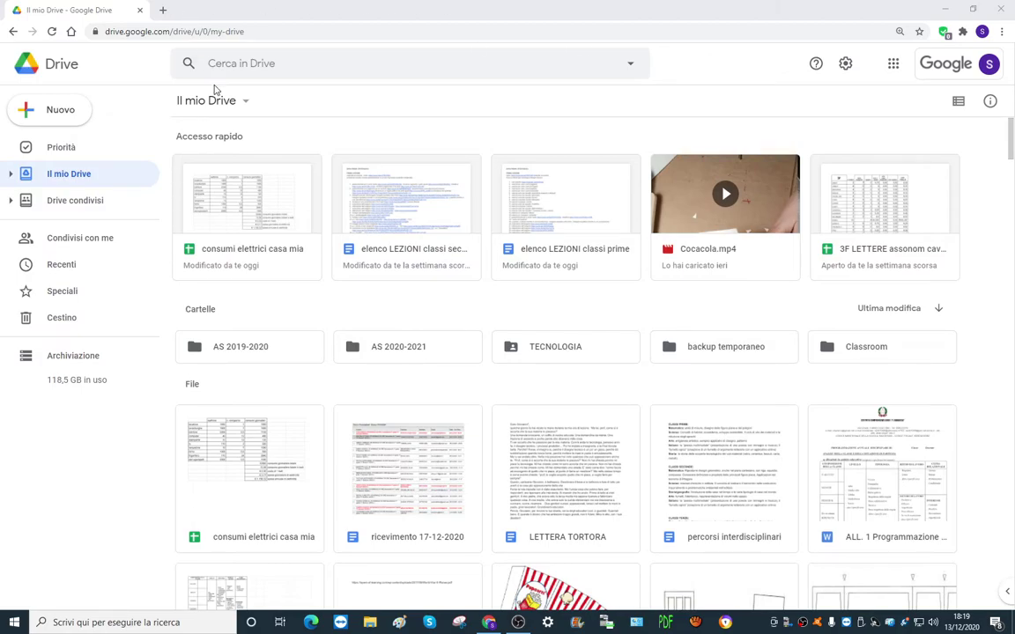
# - Search Google for "centrali elettriche in italia" in a new browser tab and open the Wikipedia article "Centrali elettriche in Italia"
pyautogui.click(162, 10)
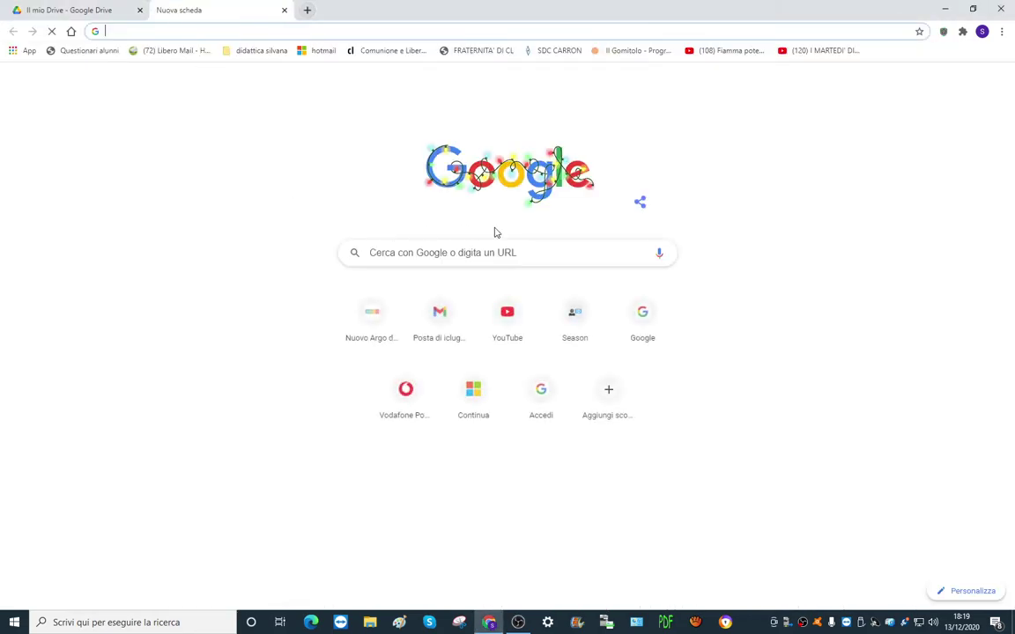
pyautogui.click(525, 250)
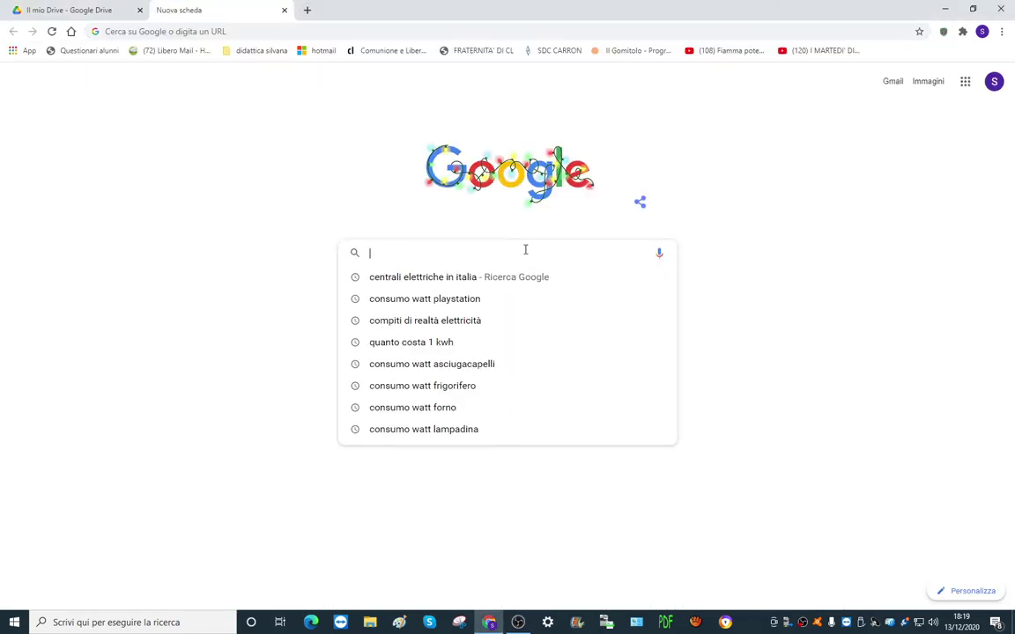
pyautogui.click(449, 280)
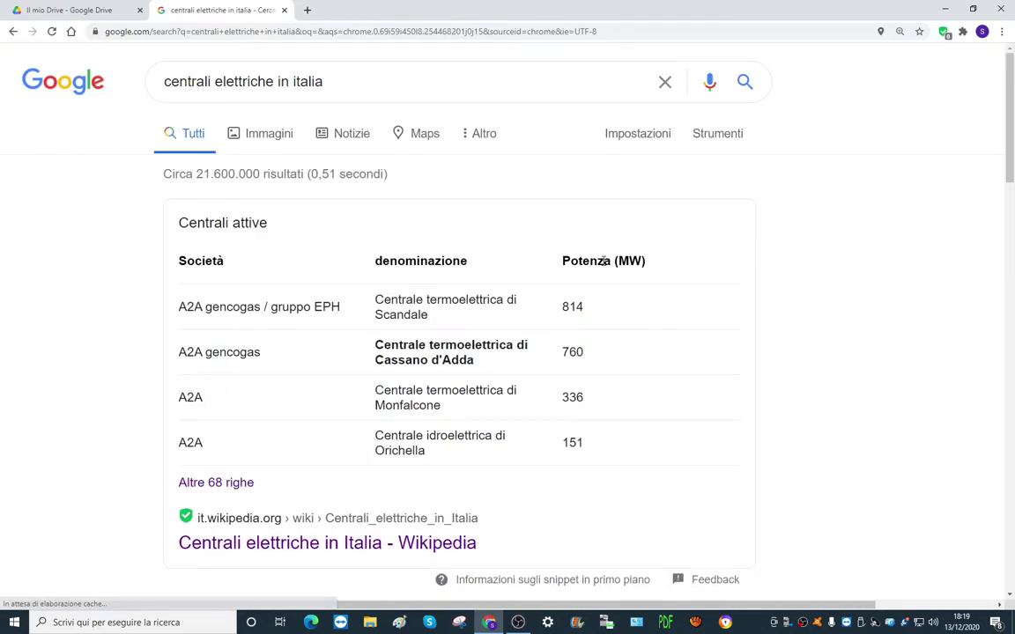
pyautogui.scroll(-2, 349, 431)
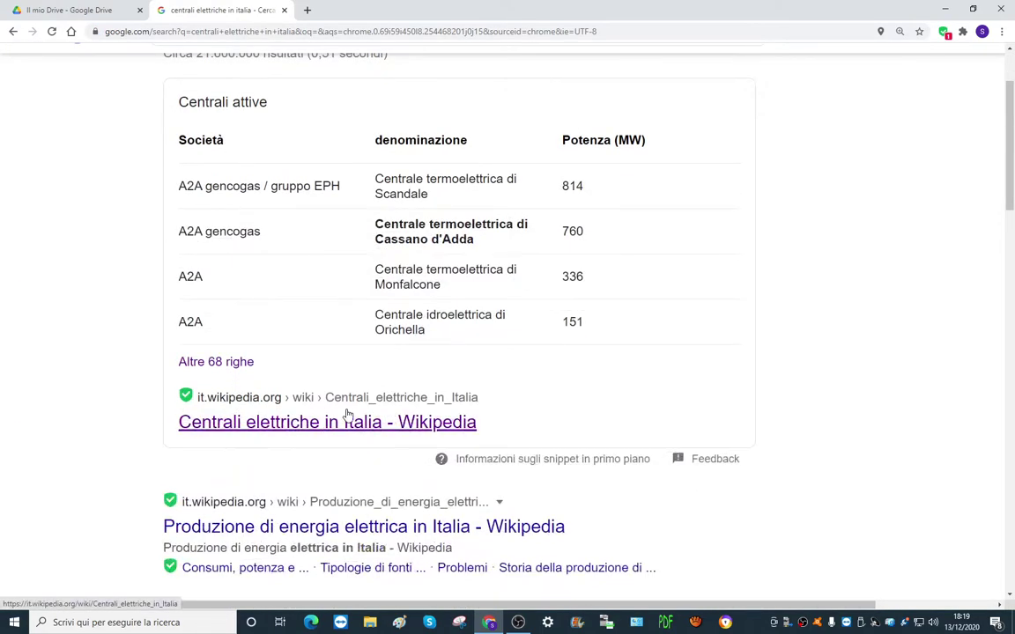
pyautogui.click(436, 427)
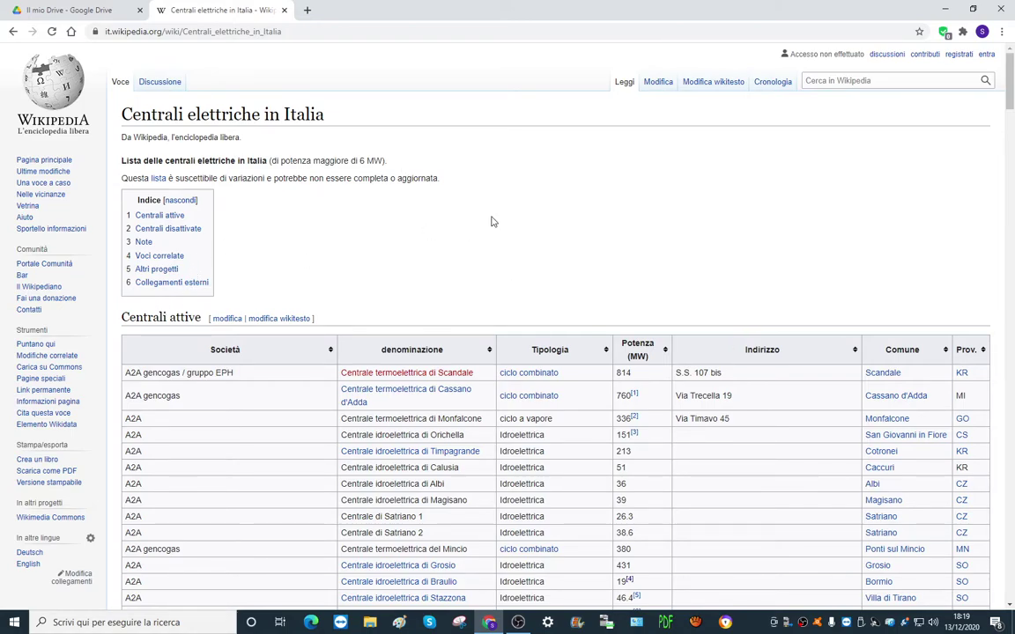
# - Copy all data rows of the "Centrali attive" table in the Wikipedia article, without the header row
pyautogui.scroll(-15, 493, 221)
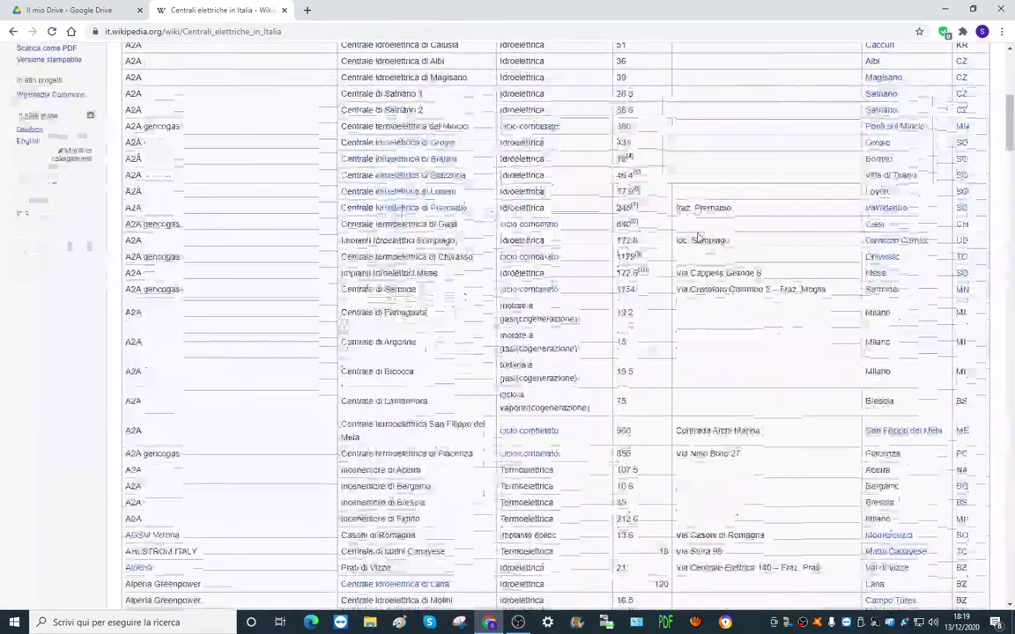
pyautogui.scroll(15, 594, 409)
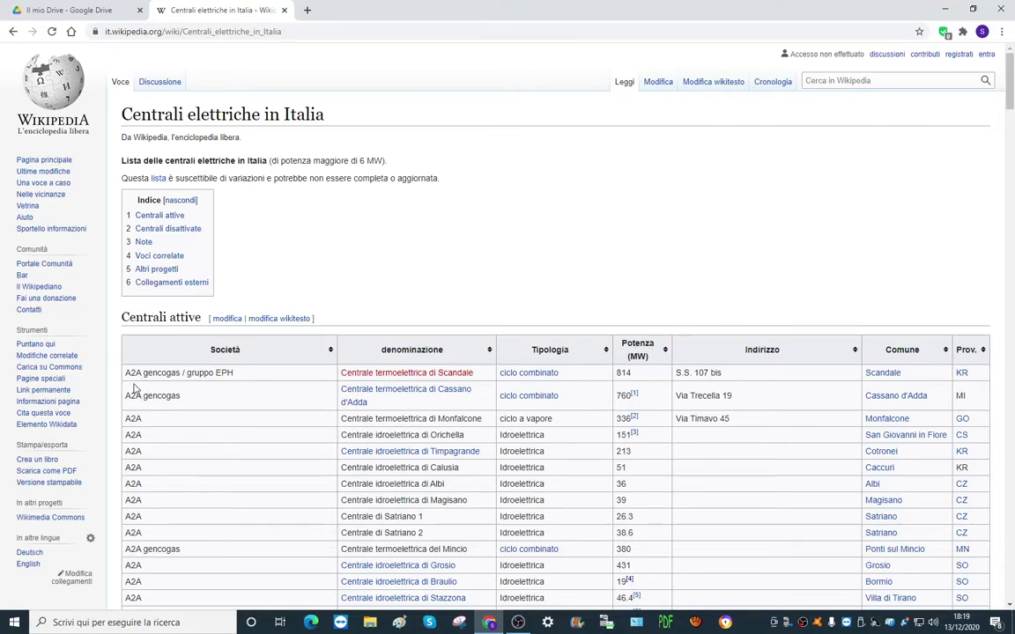
pyautogui.moveTo(127, 373); pyautogui.dragTo(976, 423)
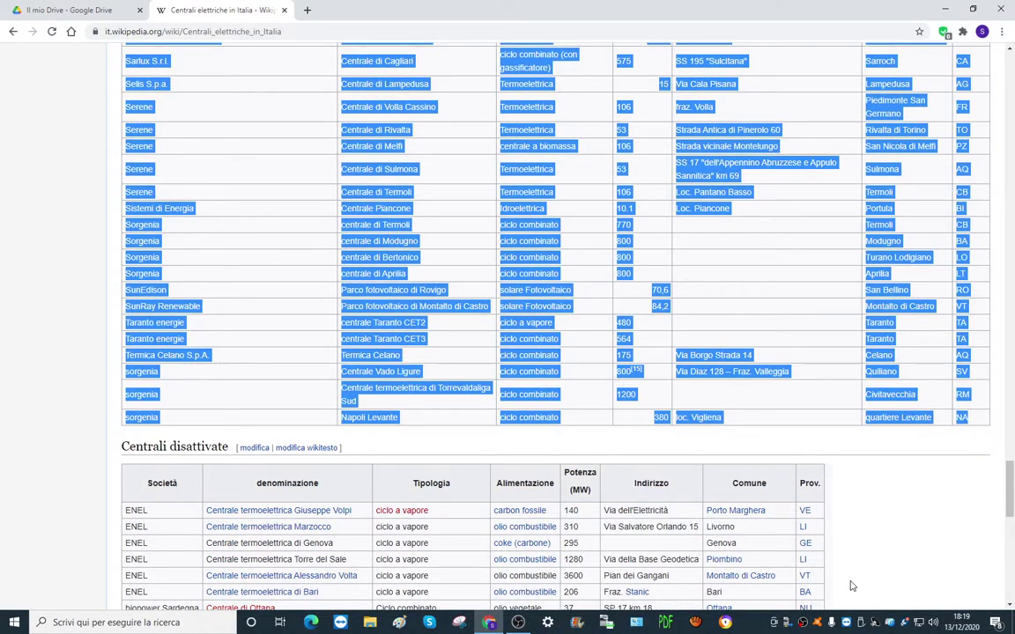
pyautogui.rightClick(744, 373)
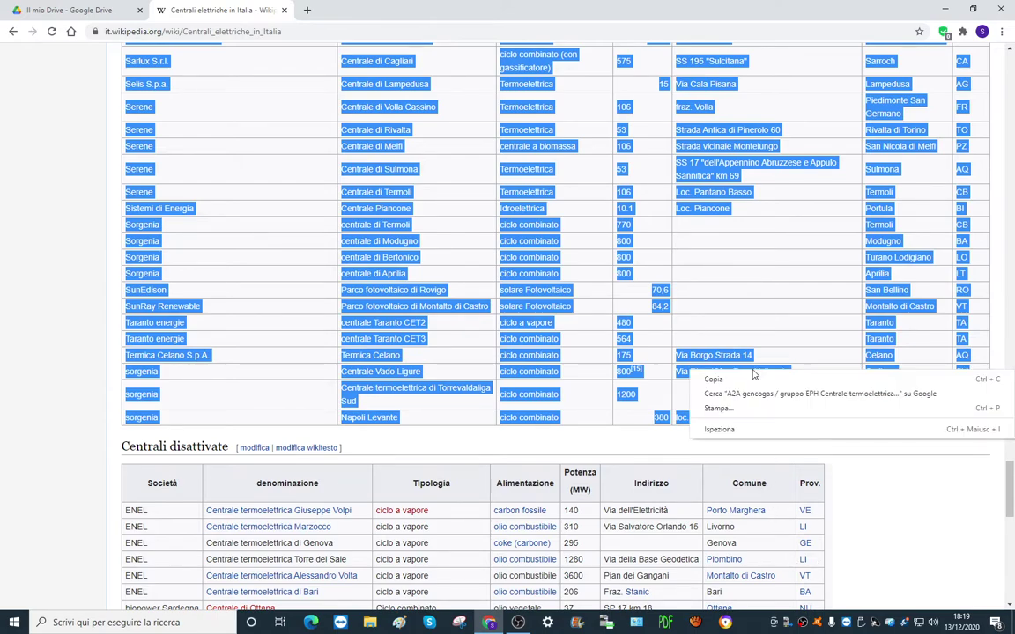
pyautogui.click(734, 381)
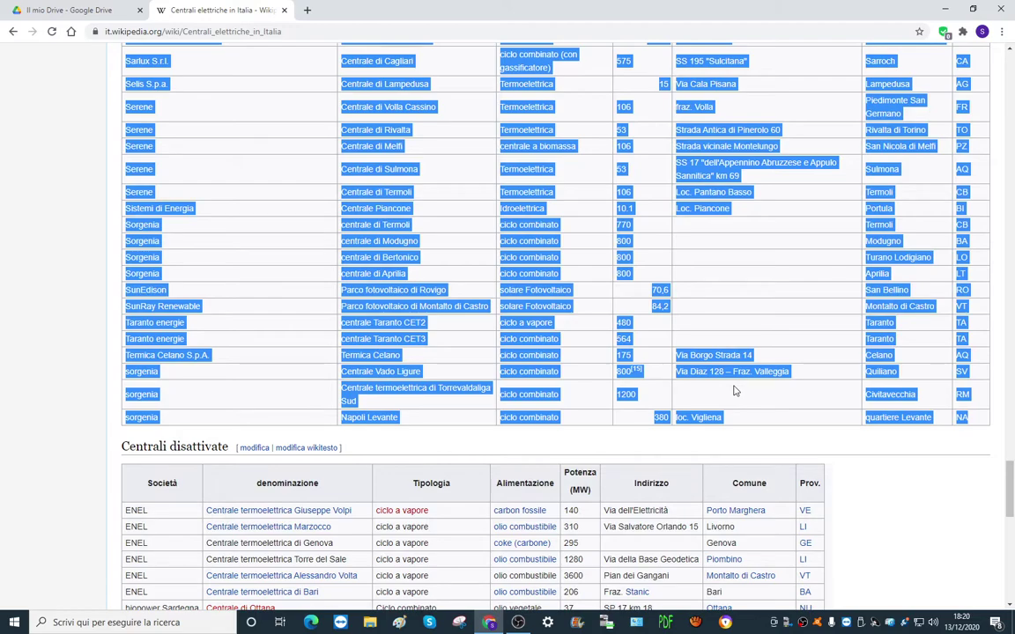
# - Switch back to Google Drive and create a new blank Google Sheets spreadsheet
pyautogui.click(50, 11)
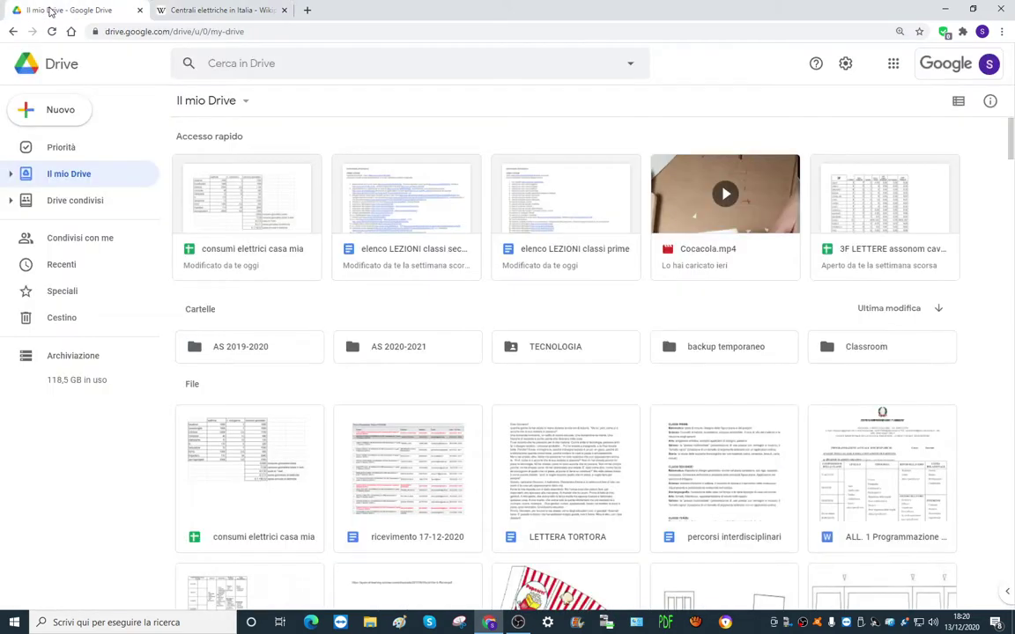
pyautogui.click(53, 111)
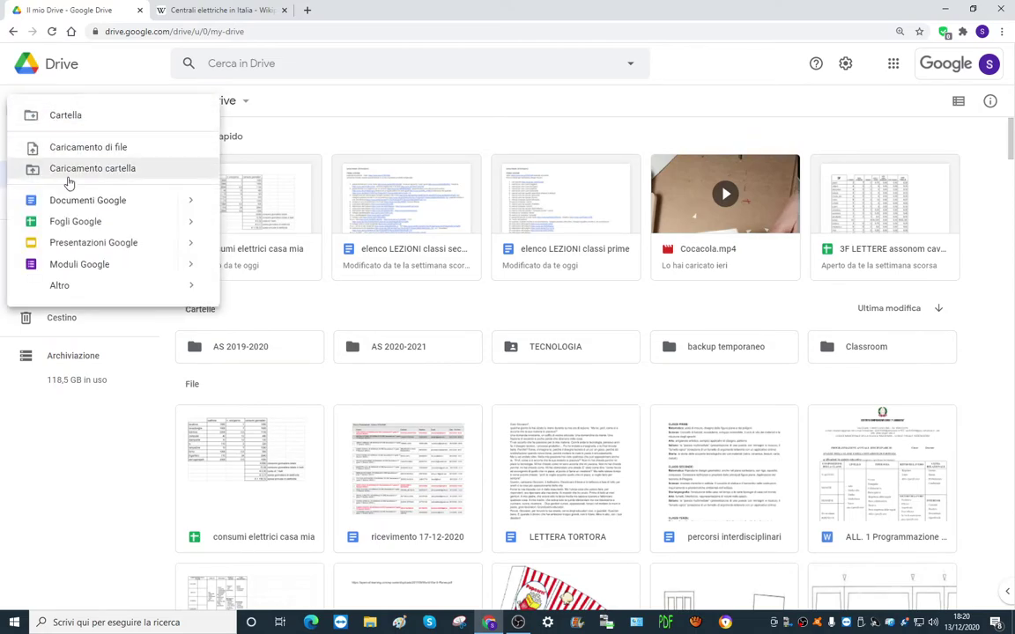
pyautogui.click(82, 225)
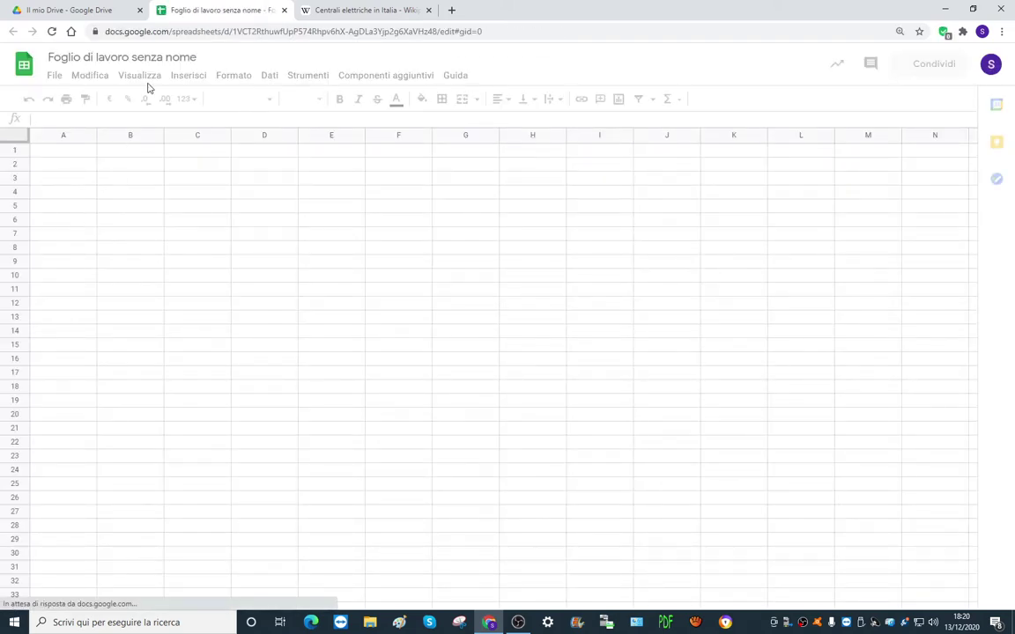
# - Rename the new spreadsheet as "centrali elettriche in Italia"
pyautogui.click(176, 56)
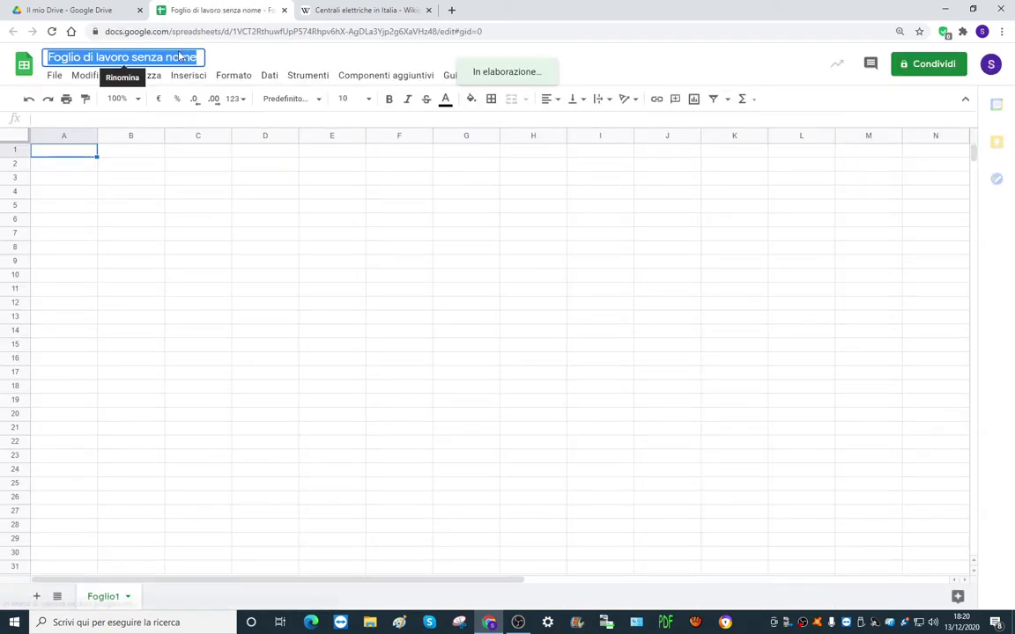
pyautogui.write('centrali elettriche in italia')
pyautogui.press('BackSpace')
pyautogui.press('BackSpace')
pyautogui.press('BackSpace')
pyautogui.press('BackSpace')
pyautogui.press('BackSpace')
pyautogui.press('BackSpace')
pyautogui.write('Italia')
pyautogui.press('Return')
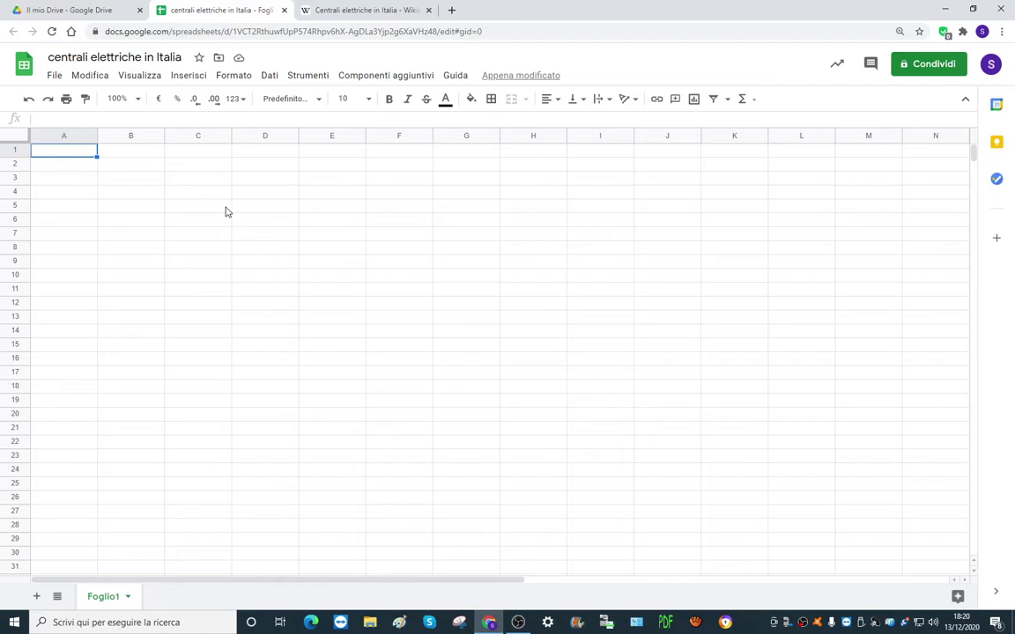
# - Paste the copied power plant table into the sheet from cell A1 as values only
pyautogui.rightClick(81, 155)
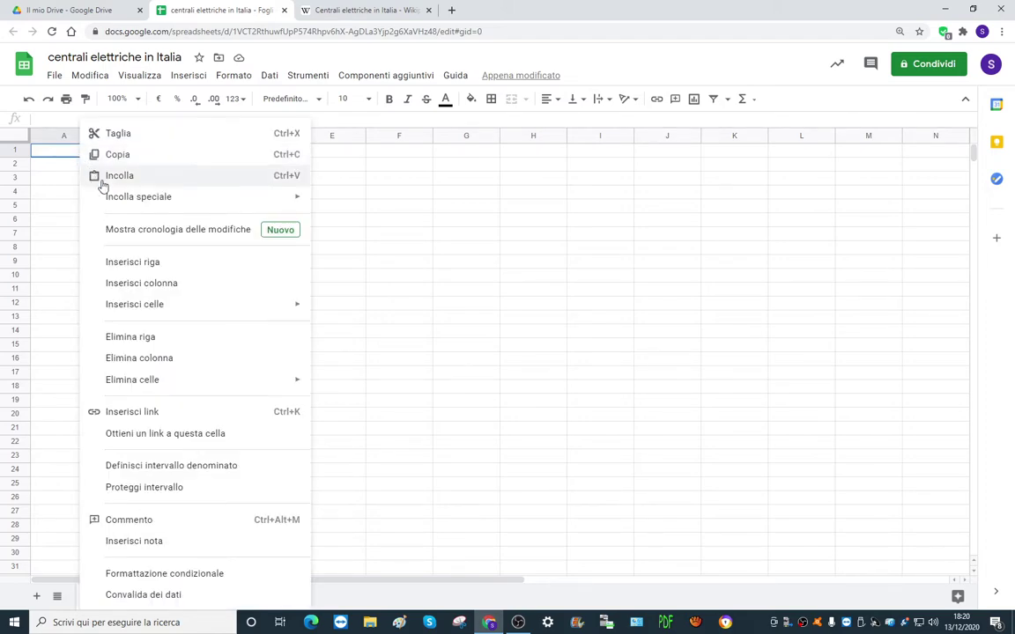
pyautogui.moveTo(141, 200)
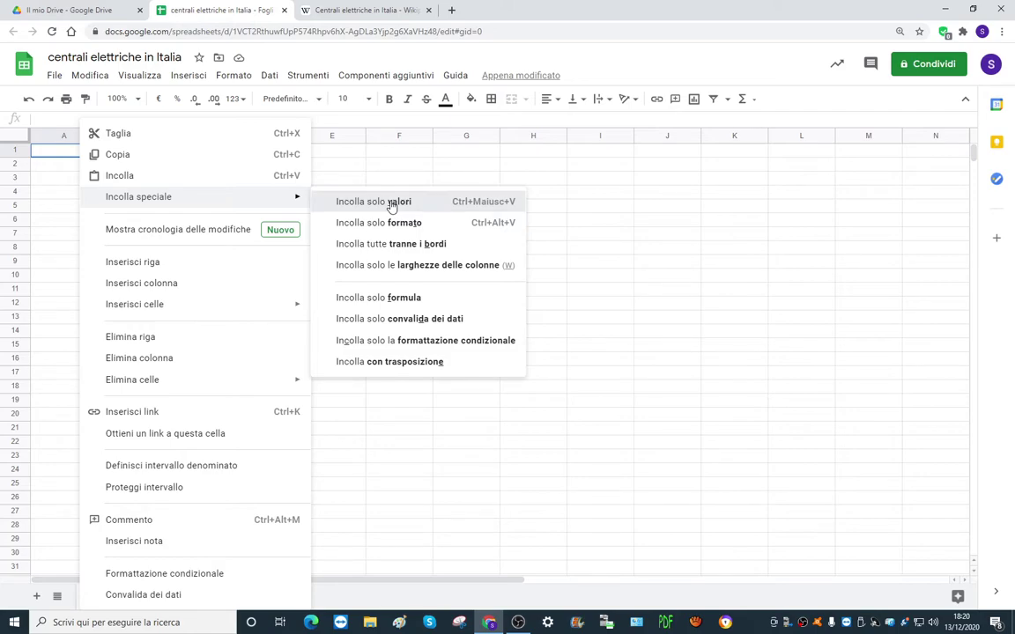
pyautogui.click(392, 203)
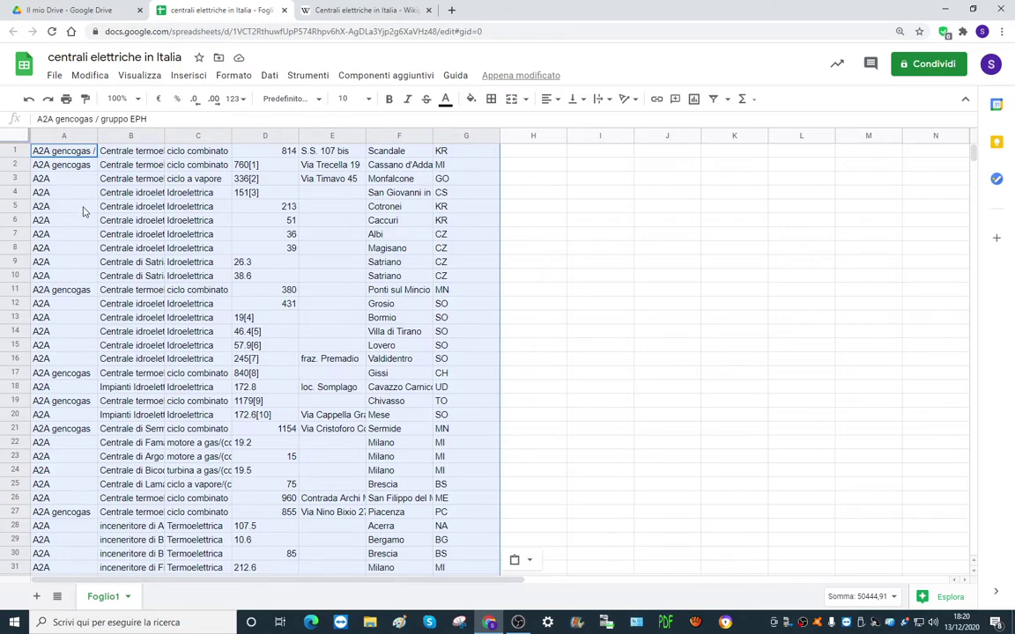
# - Fit the width of column B to the full power plant names
pyautogui.click(62, 135)
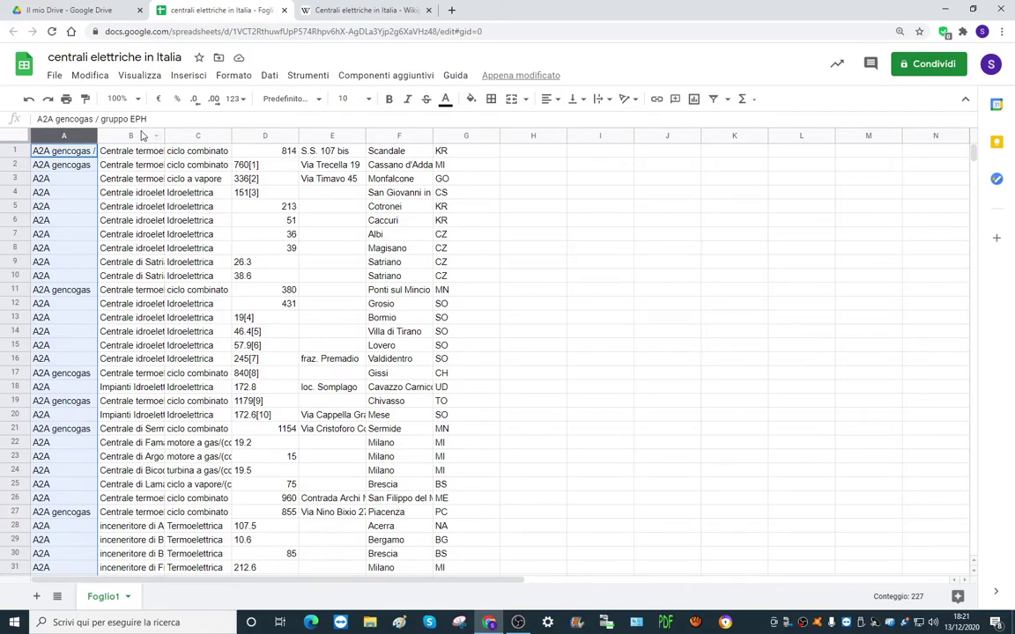
pyautogui.click(127, 135)
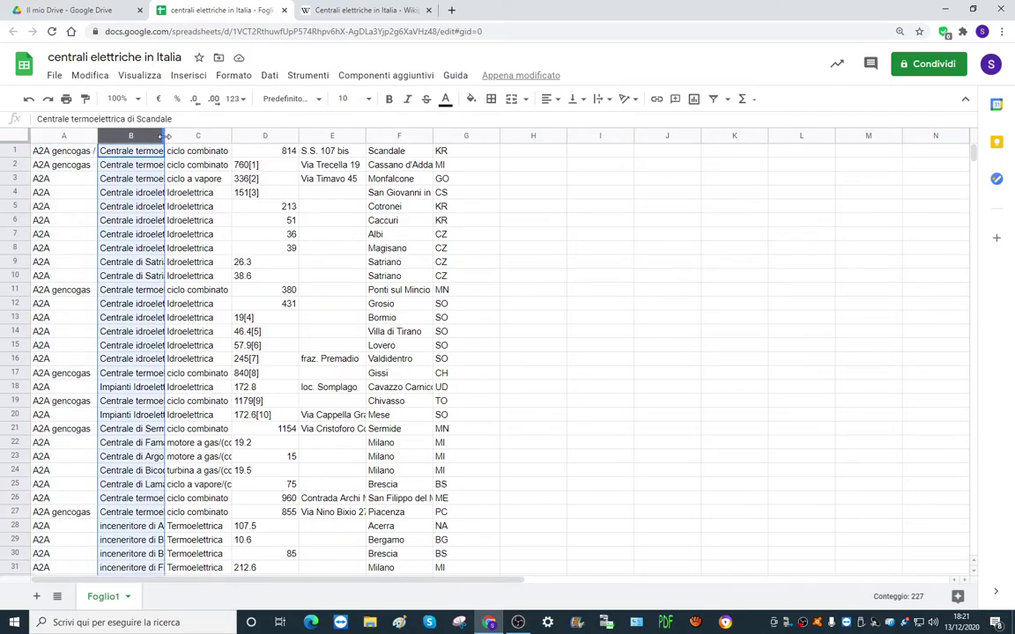
pyautogui.doubleClick(164, 136)
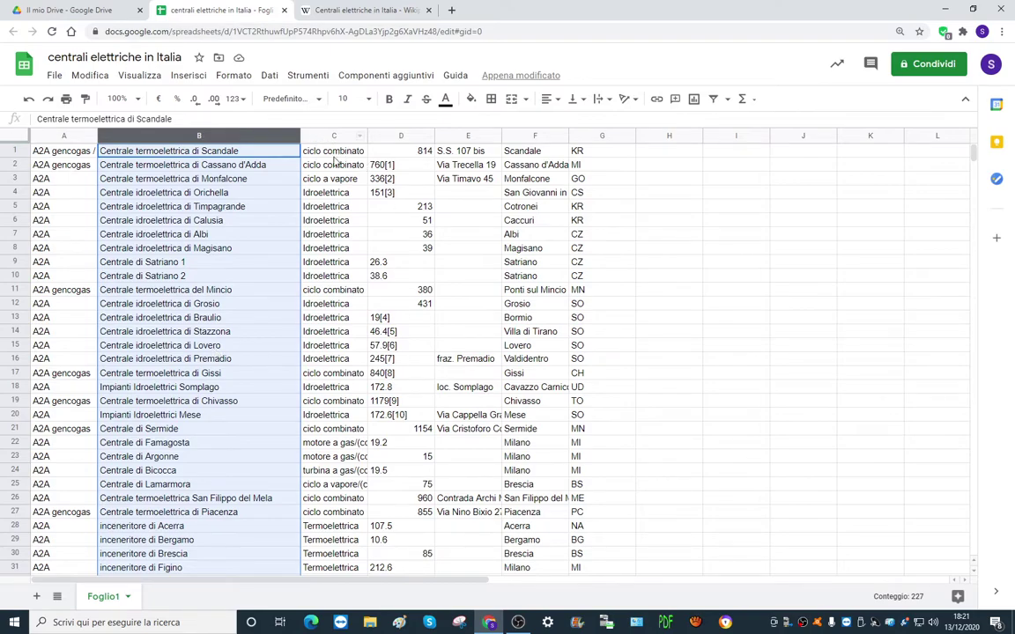
# - Examine the pasted columns A to G: company, plant name, type, power, address, municipality and province
pyautogui.click(248, 152)
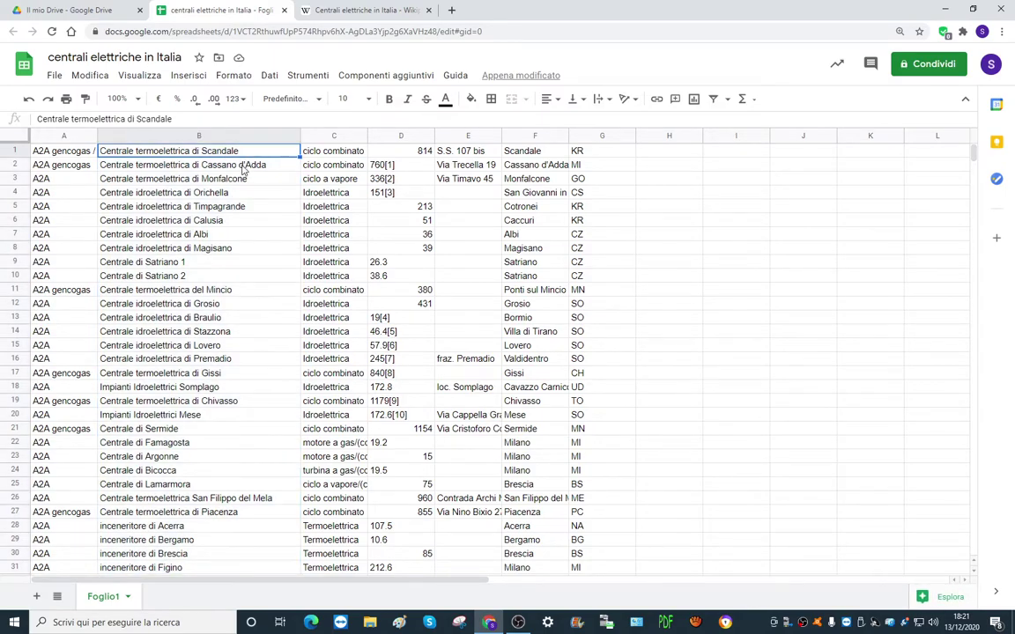
pyautogui.click(245, 168)
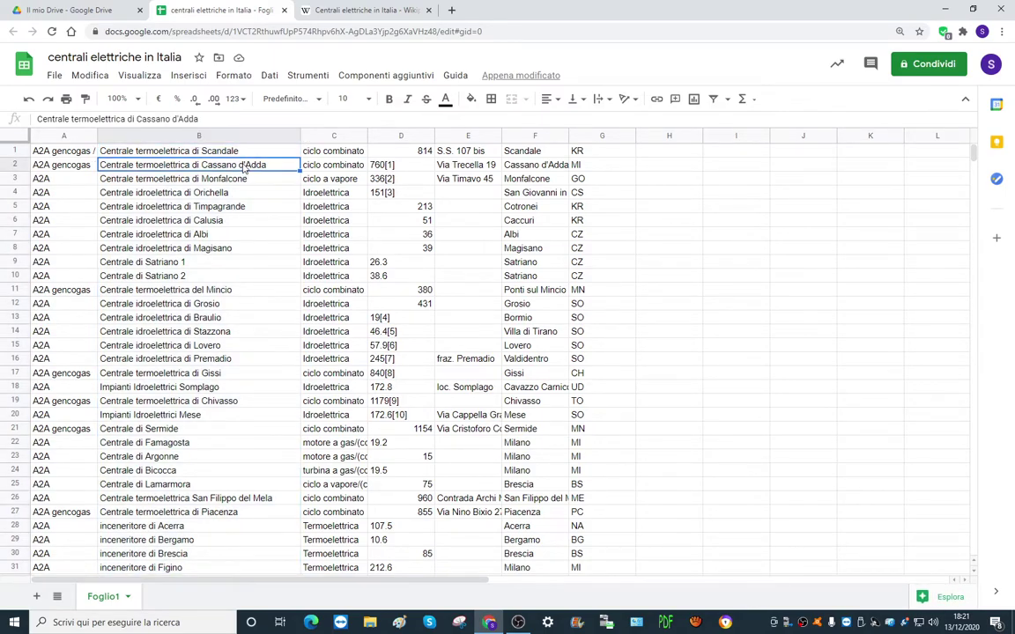
pyautogui.click(315, 149)
pyautogui.click(326, 195)
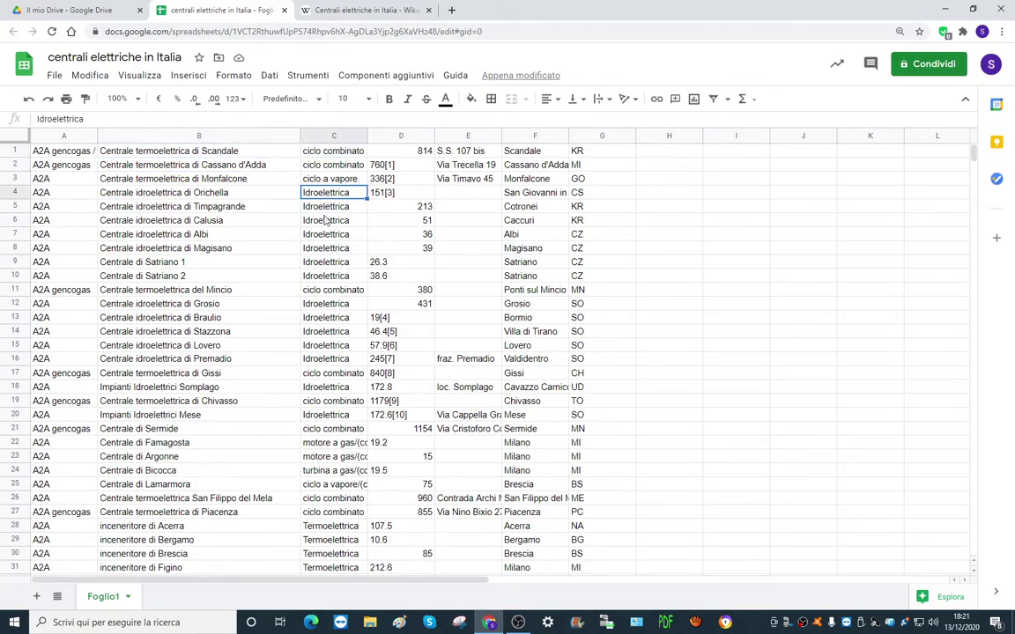
pyautogui.click(319, 526)
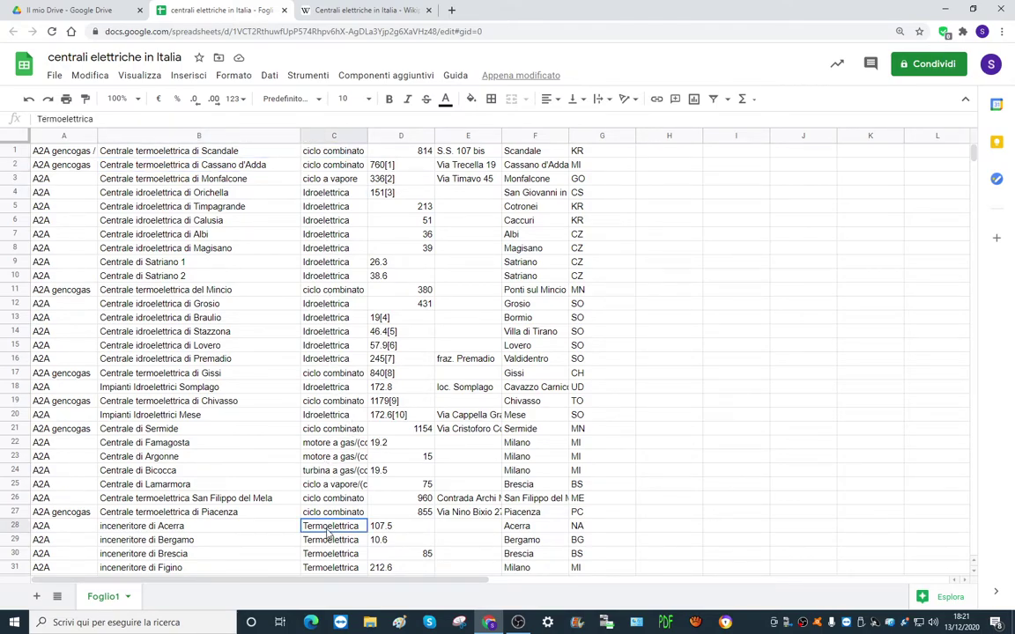
pyautogui.click(338, 471)
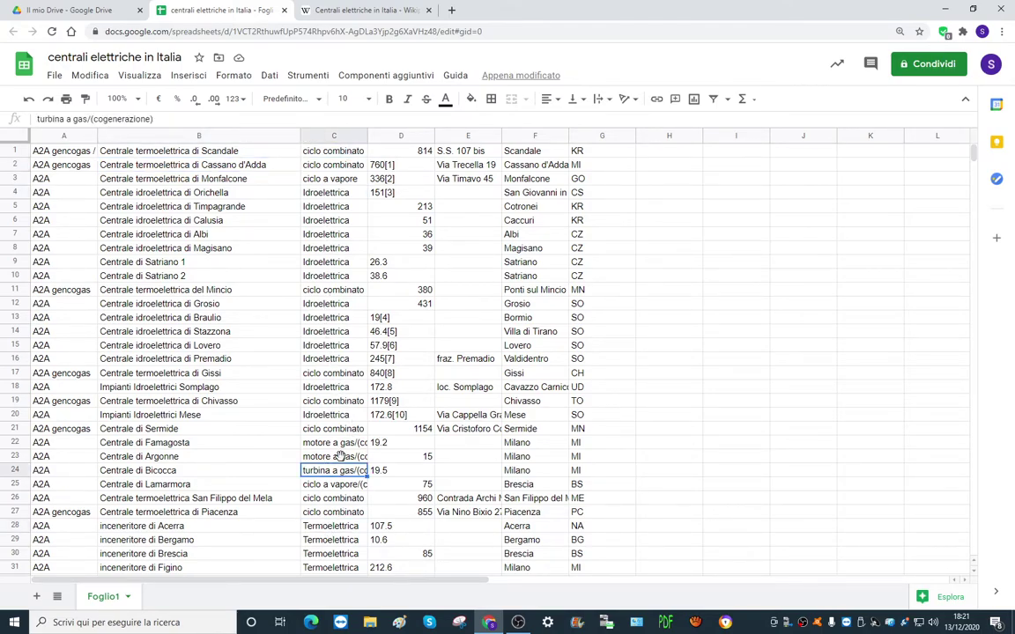
pyautogui.click(420, 149)
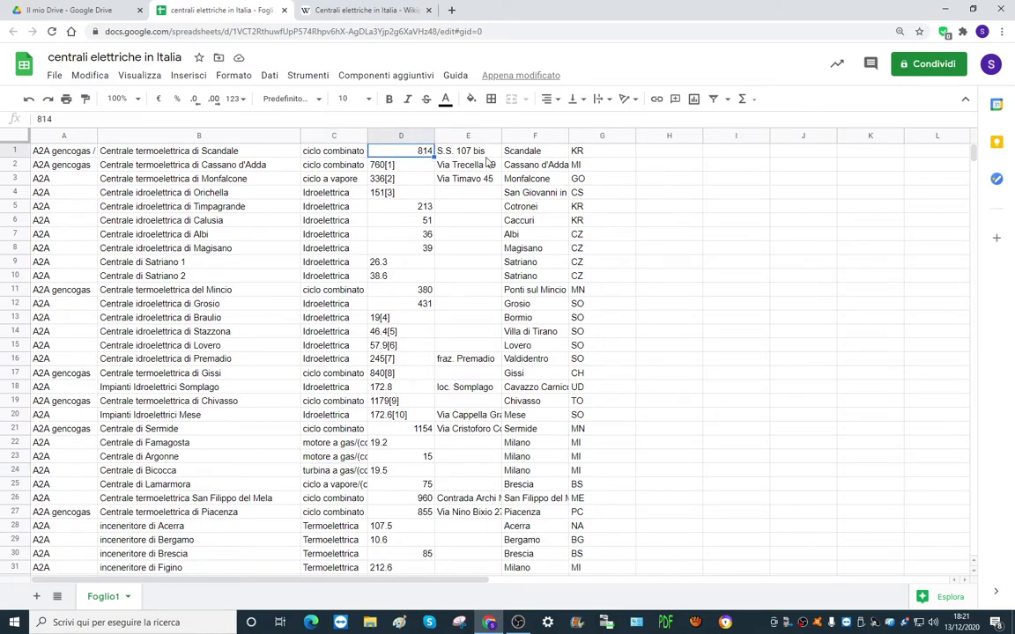
pyautogui.click(441, 148)
pyautogui.click(526, 151)
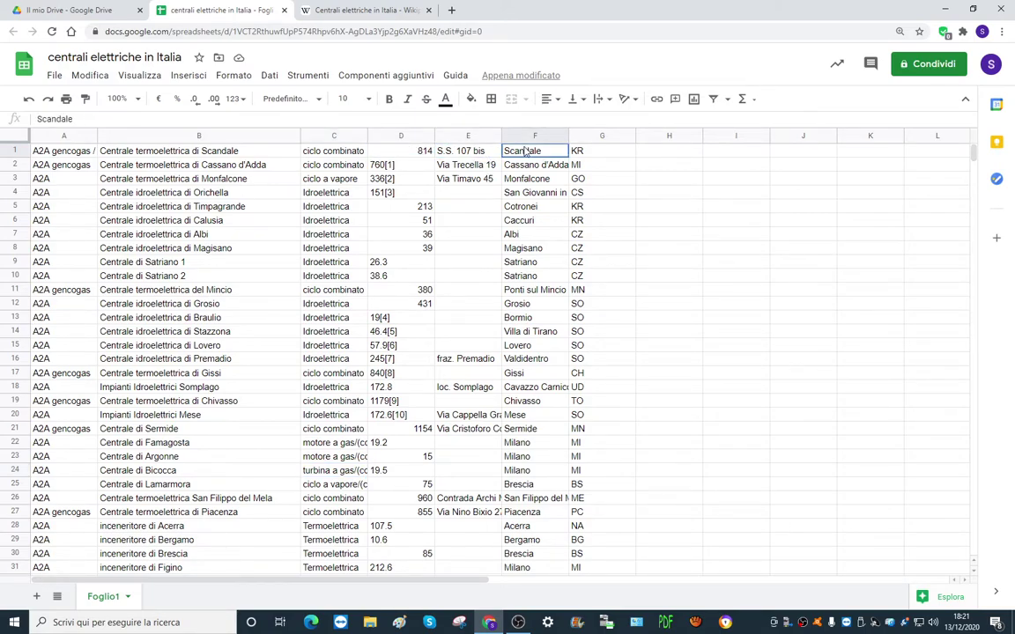
pyautogui.click(586, 155)
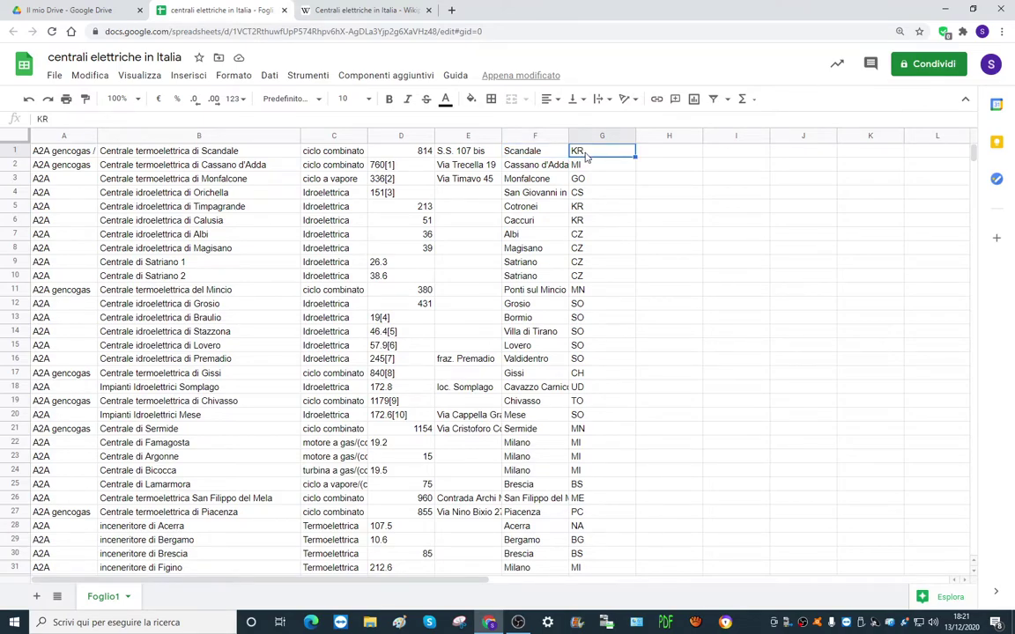
pyautogui.click(79, 151)
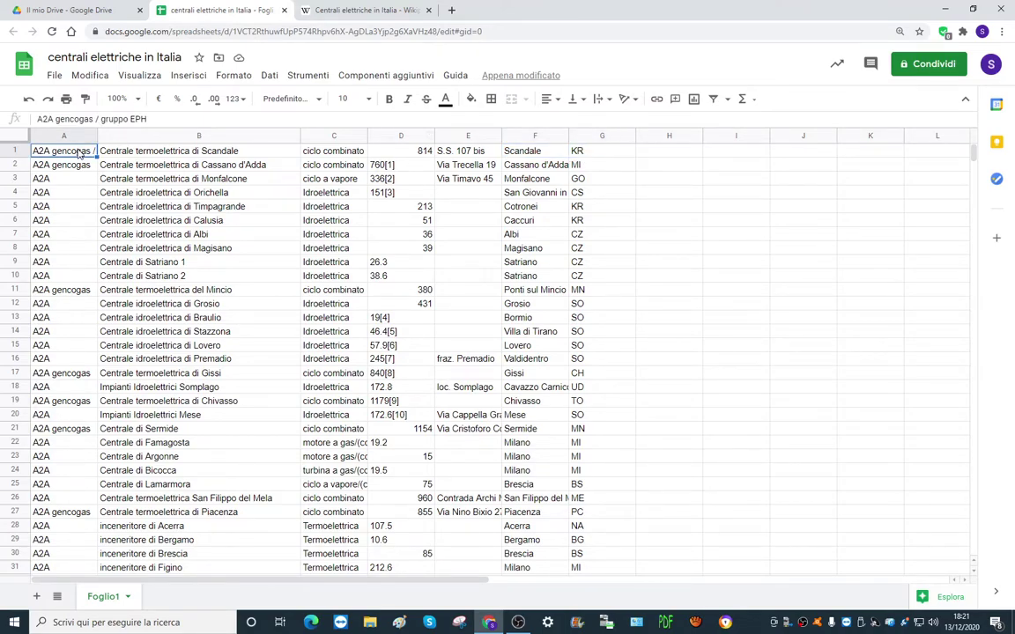
pyautogui.click(219, 154)
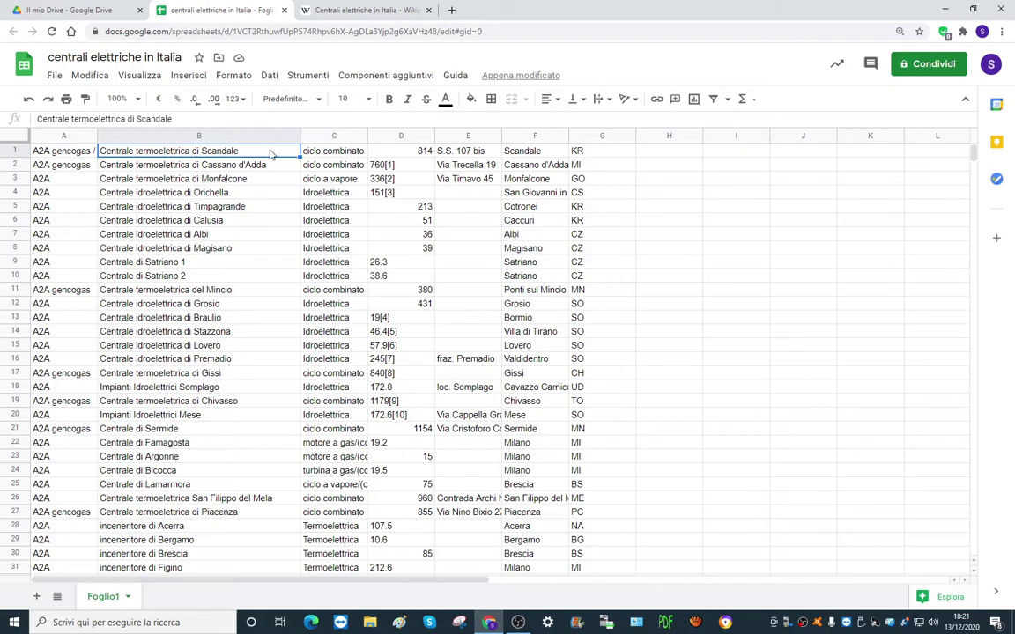
pyautogui.click(314, 148)
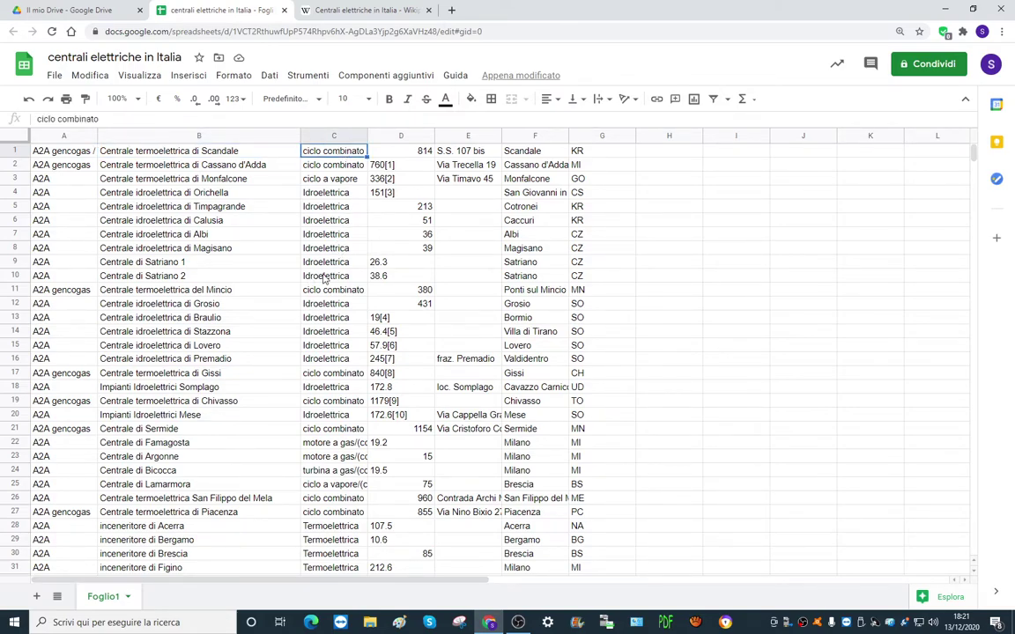
pyautogui.click(373, 148)
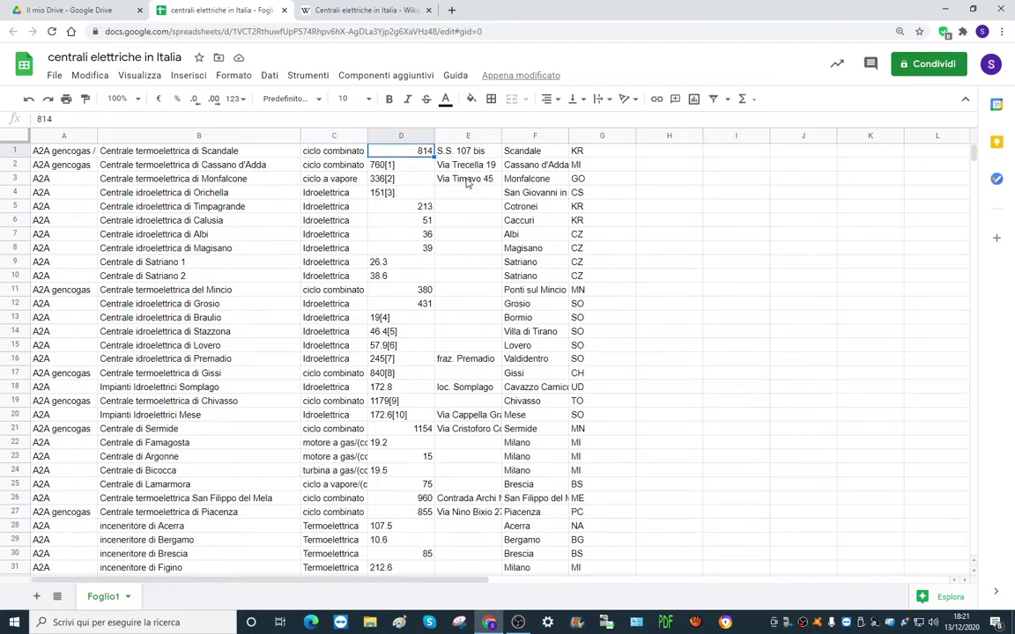
pyautogui.click(473, 152)
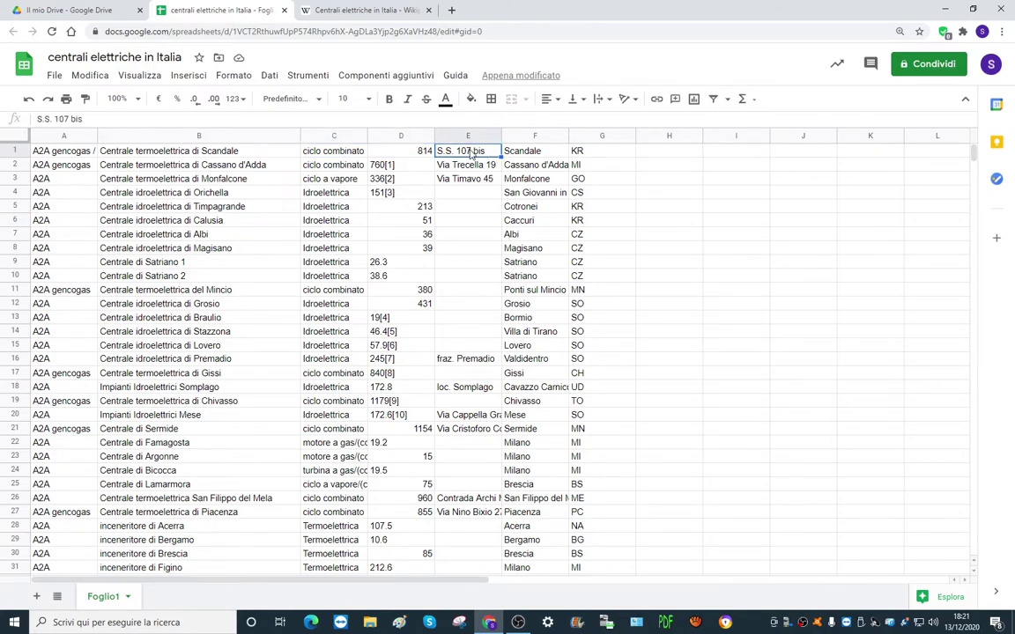
pyautogui.click(537, 152)
pyautogui.click(617, 152)
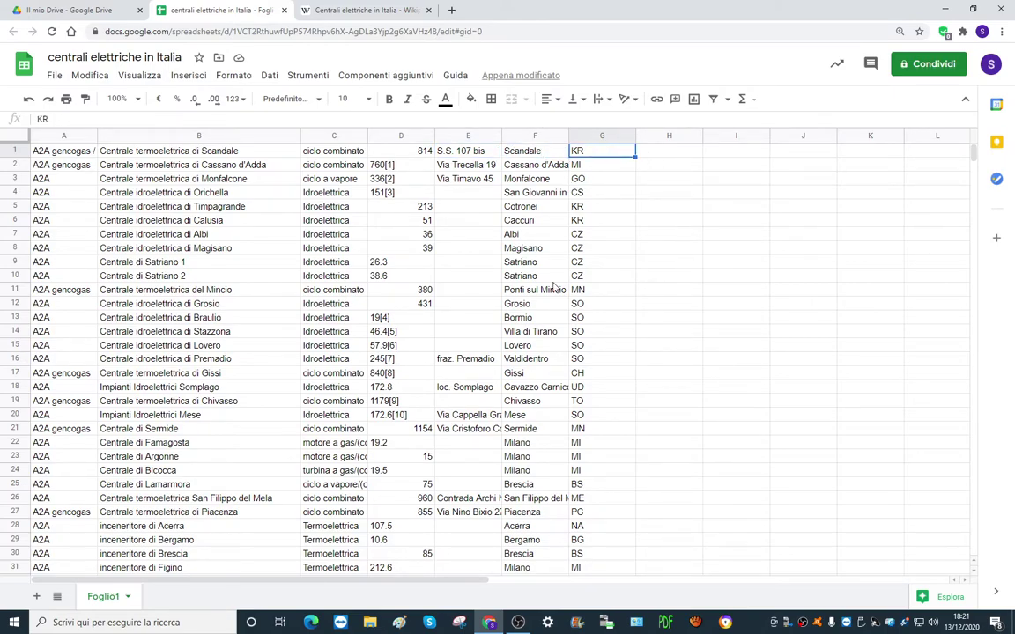
# - Delete the company column and the plant name column from the sheet
pyautogui.click(52, 137)
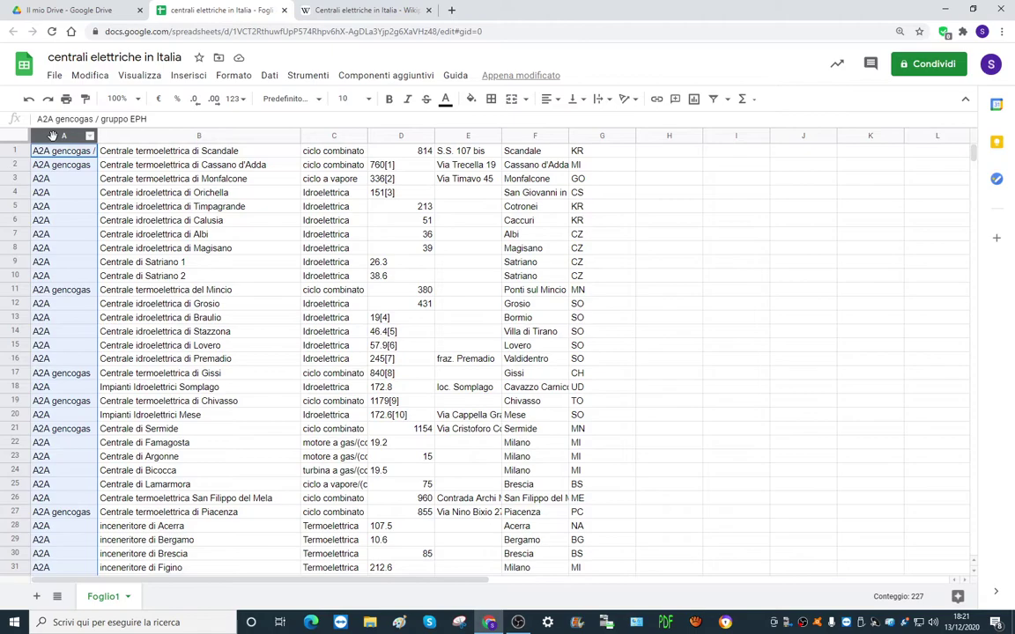
pyautogui.rightClick(53, 136)
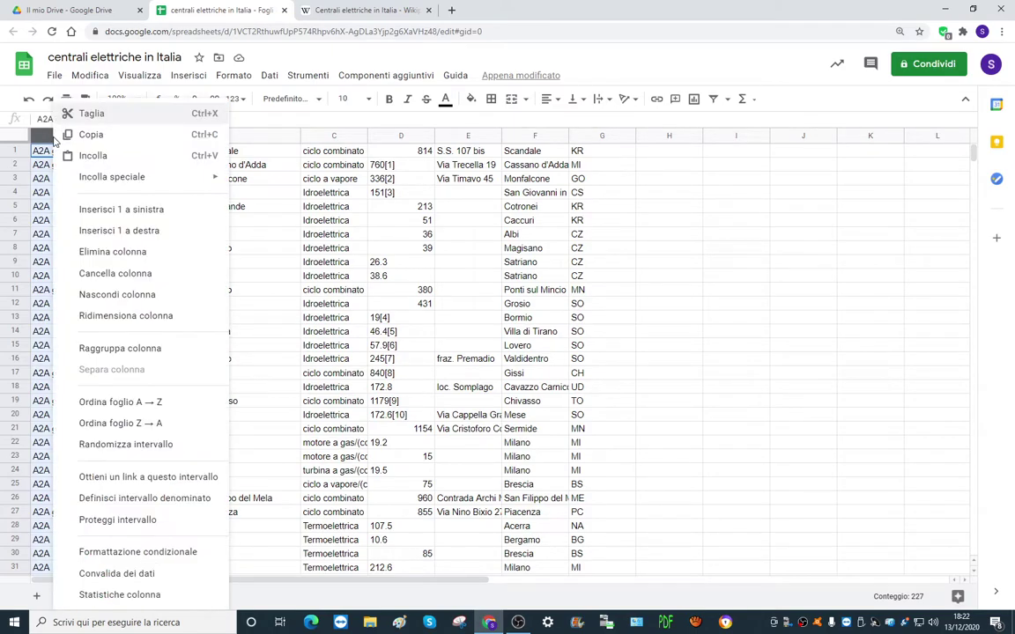
pyautogui.click(140, 254)
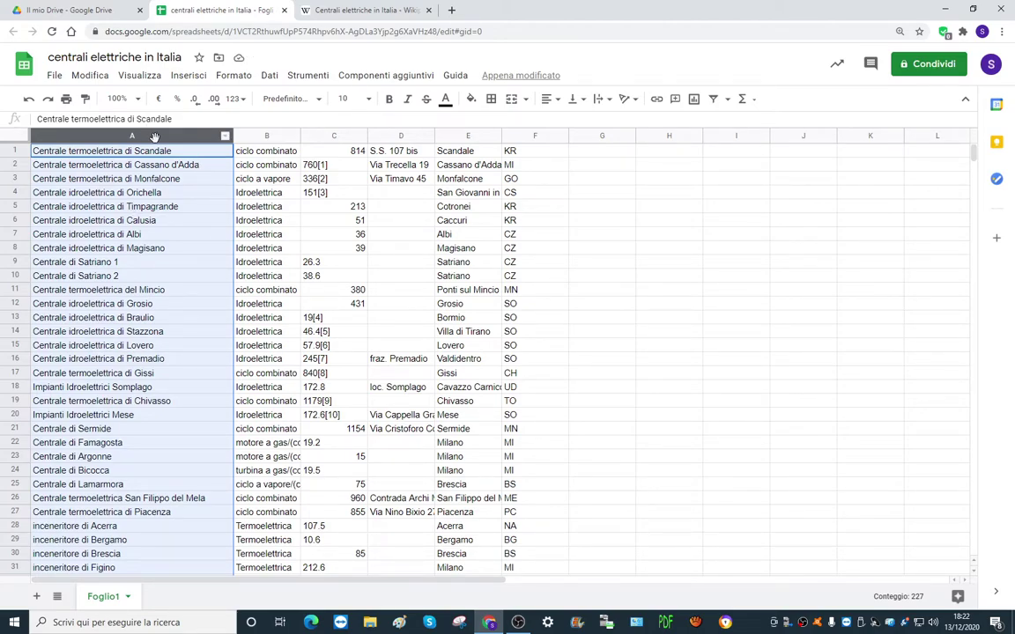
pyautogui.rightClick(154, 137)
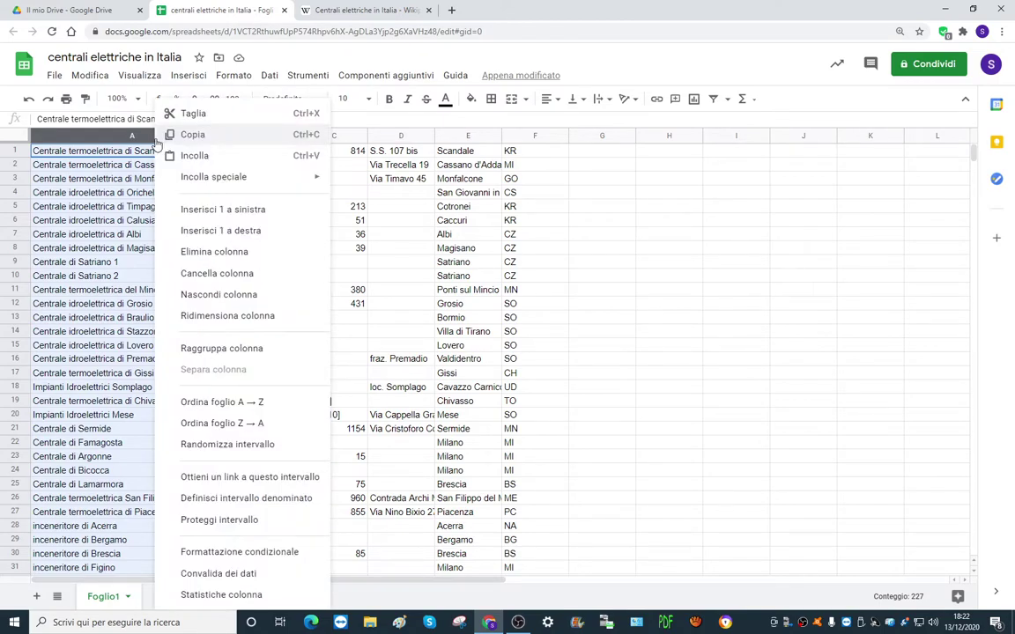
pyautogui.click(185, 251)
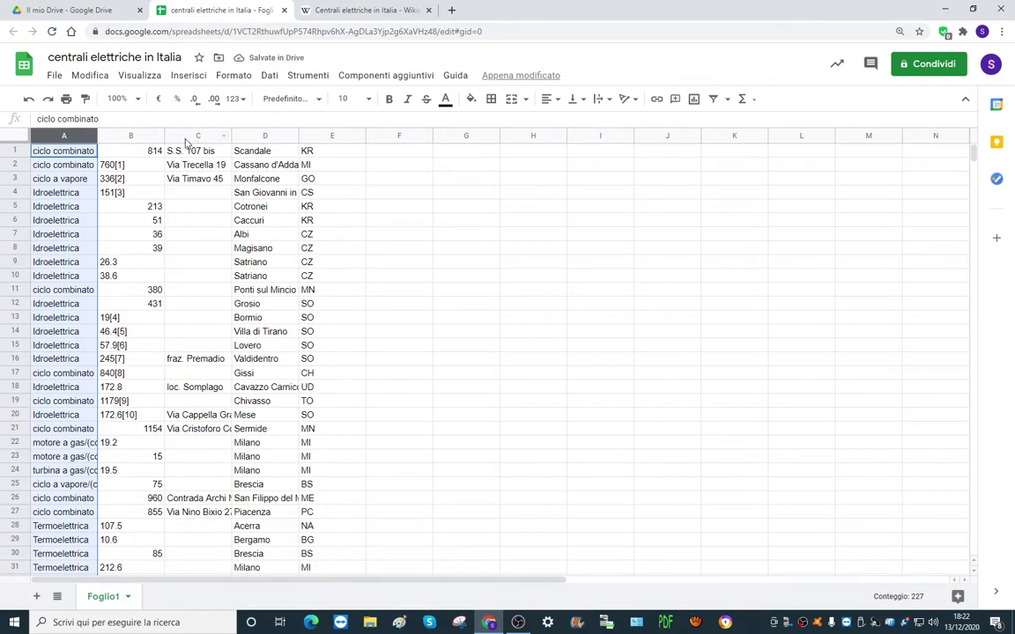
# - Delete the address column, which is column C
pyautogui.click(190, 138)
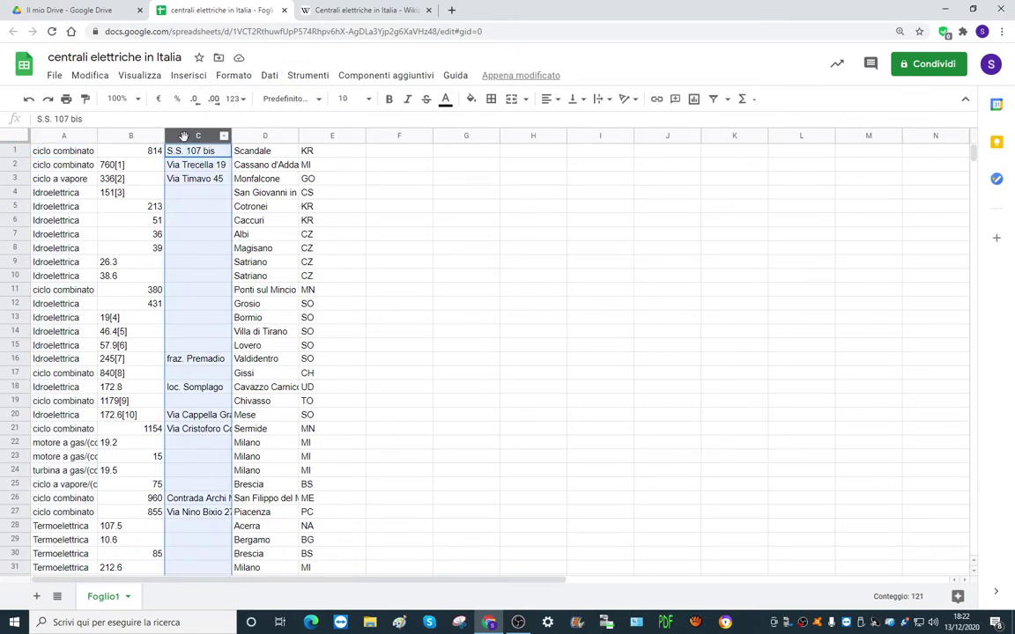
pyautogui.rightClick(184, 136)
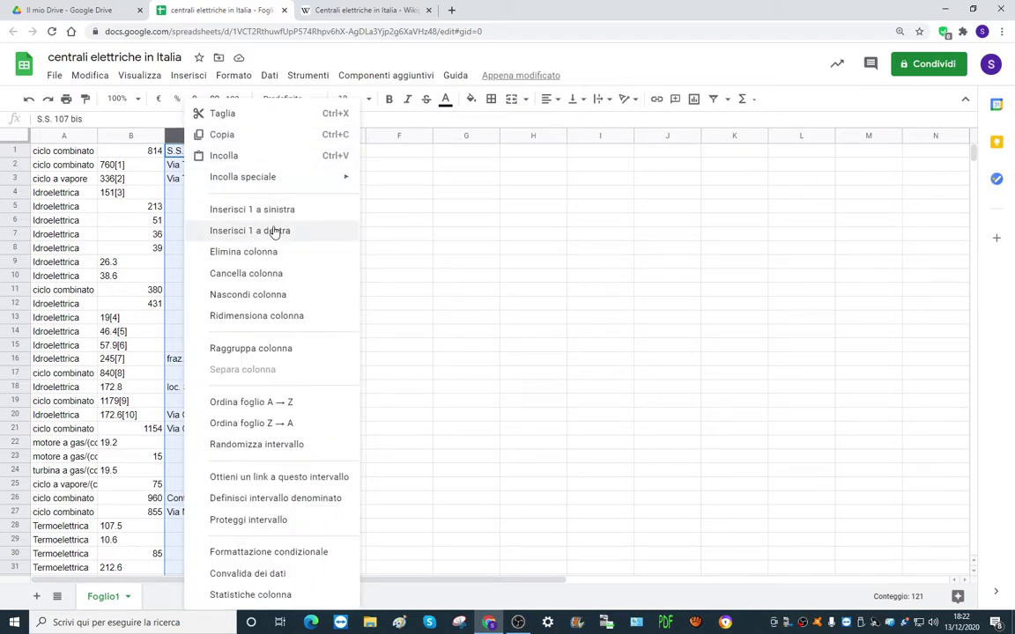
pyautogui.click(265, 251)
pyautogui.click(451, 254)
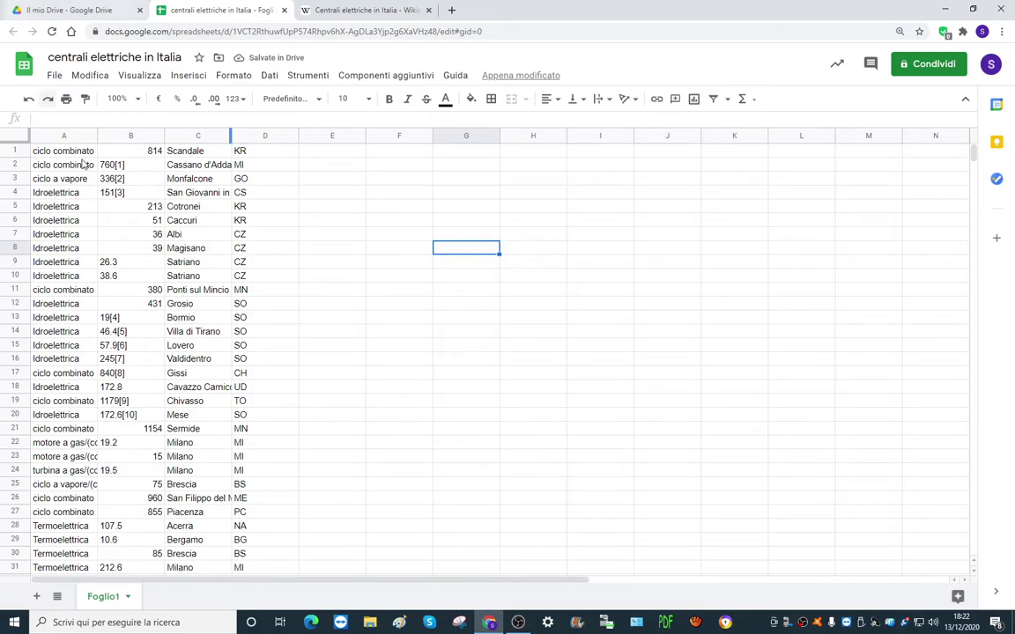
# - Review the remaining rows and check on the Wikipedia page what the bracketed numbers after some power values refer to
pyautogui.scroll(-10, 35, 335)
pyautogui.scroll(-15, 69, 406)
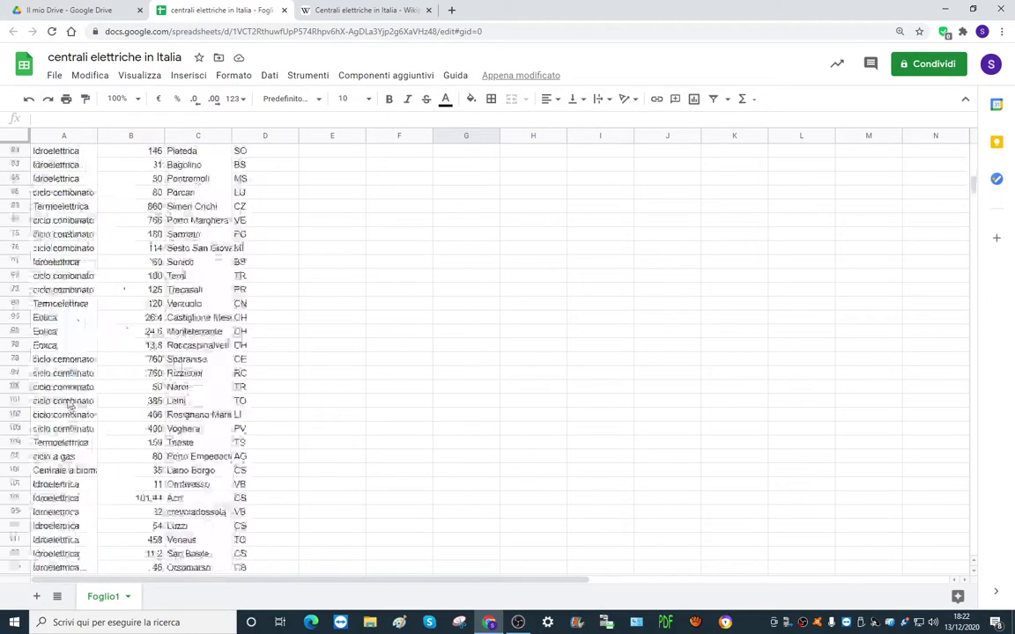
pyautogui.scroll(-15, 110, 490)
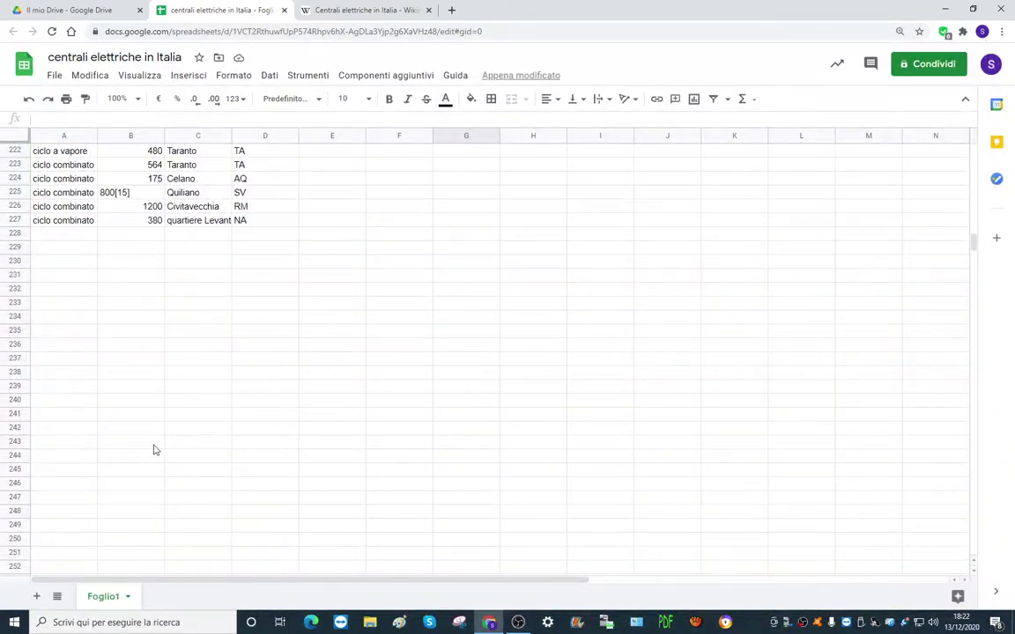
pyautogui.moveTo(975, 239); pyautogui.dragTo(975, 149)
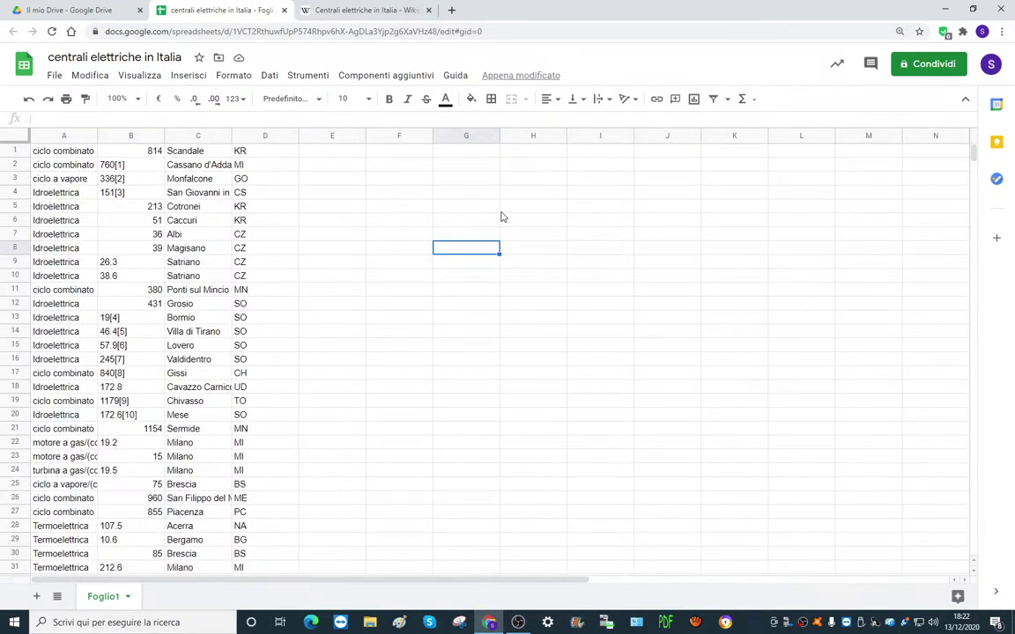
pyautogui.click(134, 165)
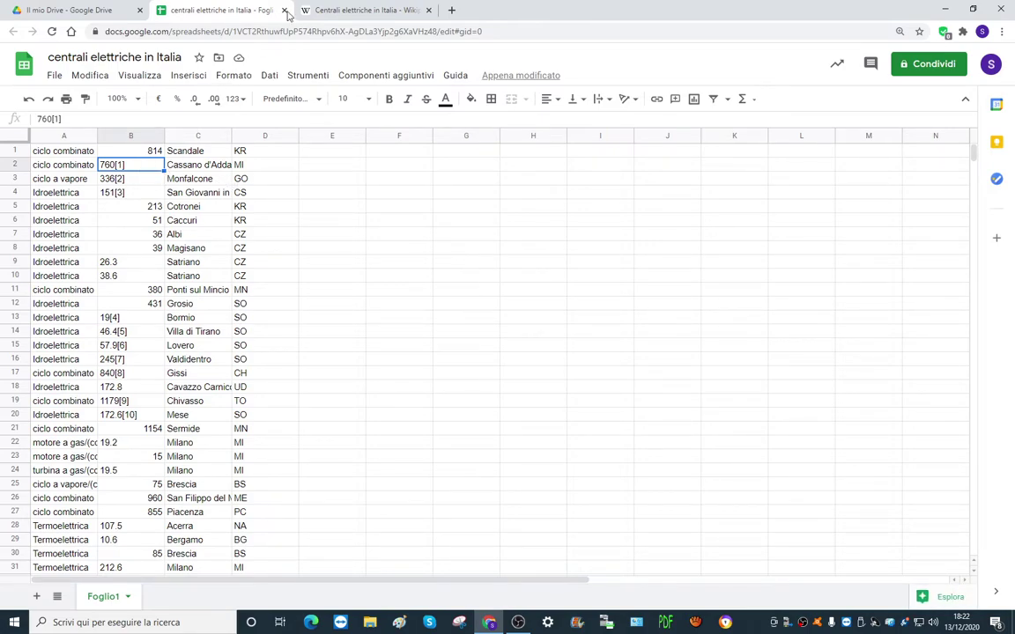
pyautogui.click(363, 9)
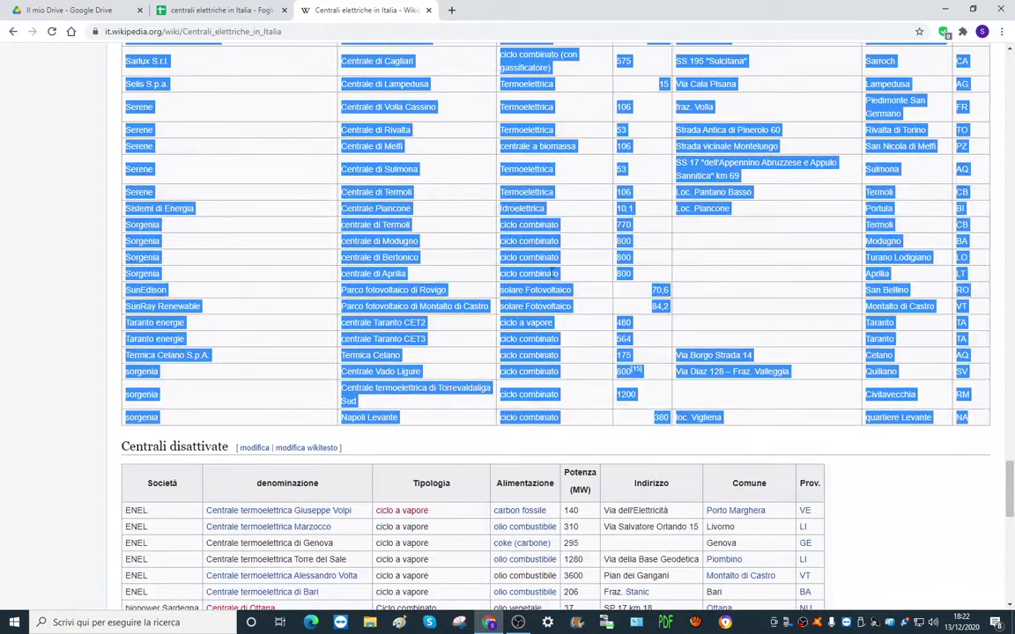
pyautogui.scroll(10, 553, 274)
pyautogui.click(638, 119)
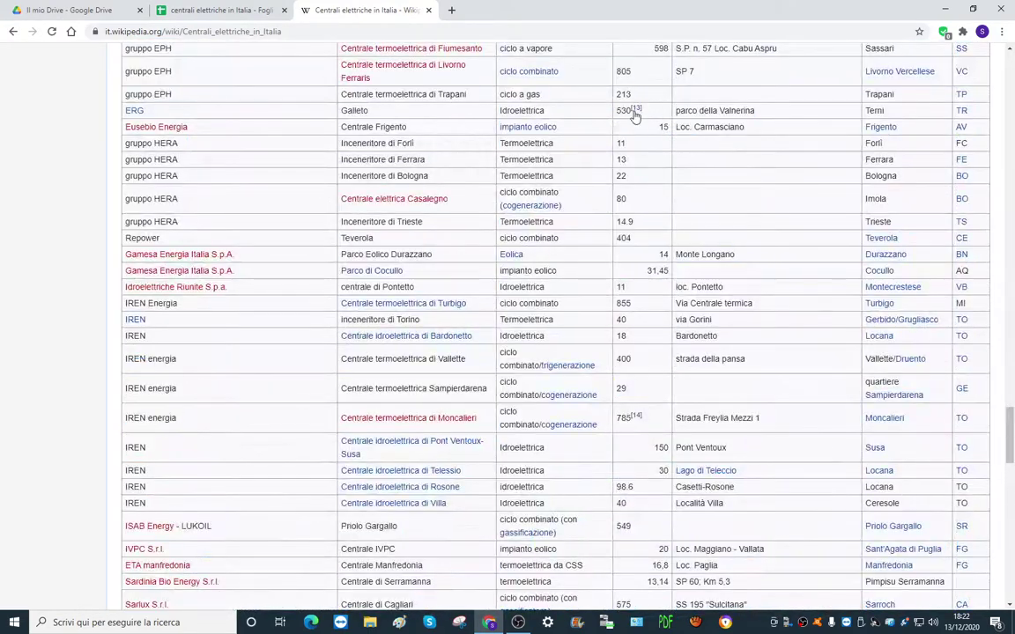
pyautogui.moveTo(638, 114)
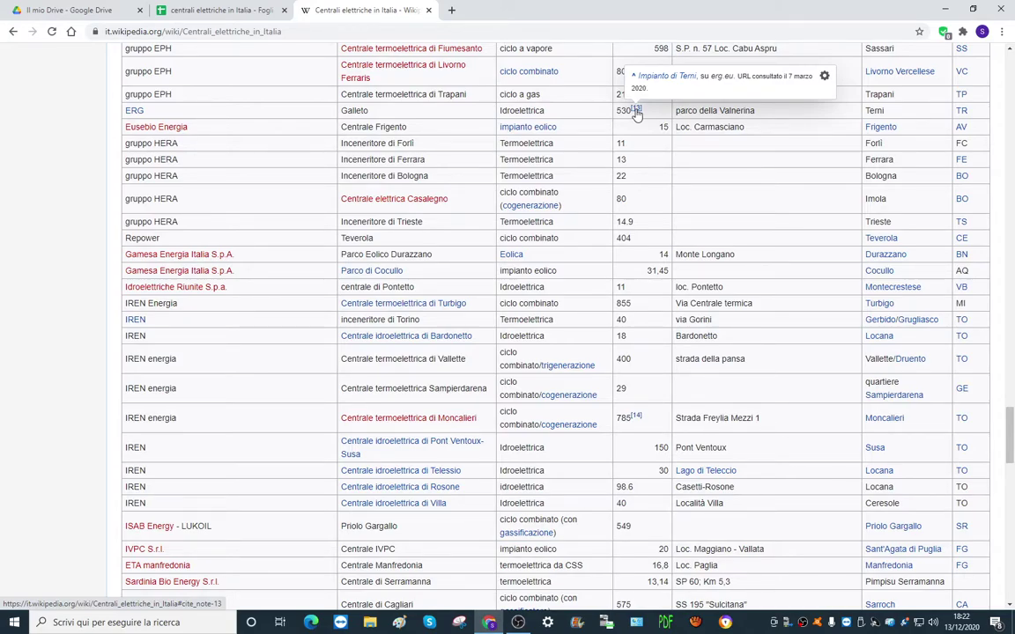
pyautogui.click(212, 12)
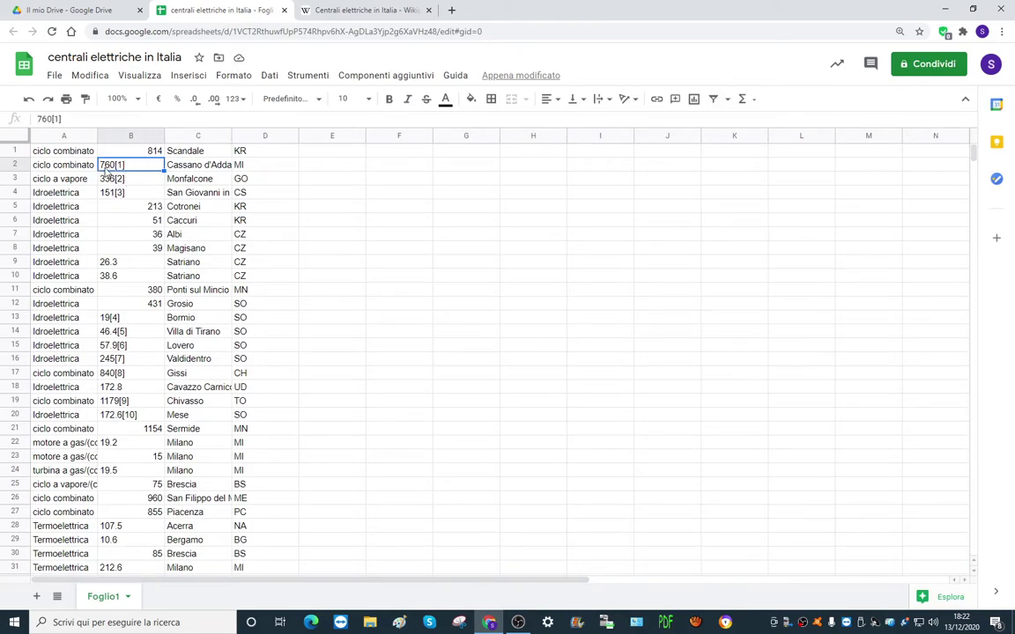
# - Remove the bracketed footnote marks from the power values in B2 to B4, leaving 760, 336 and 151
pyautogui.doubleClick(133, 165)
pyautogui.press('BackSpace')
pyautogui.press('Return')
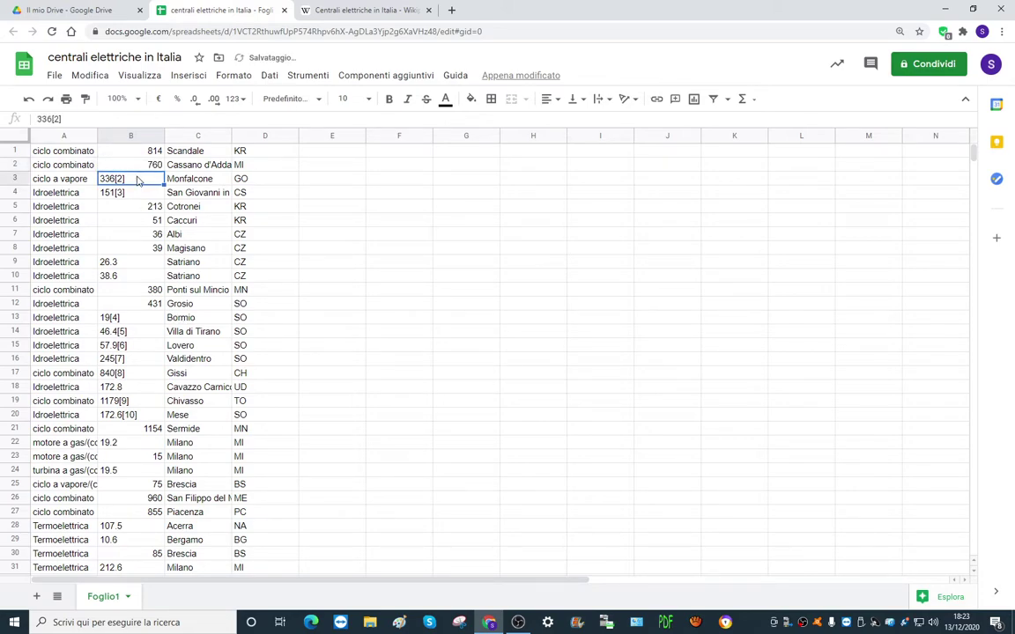
pyautogui.doubleClick(130, 180)
pyautogui.press('BackSpace')
pyautogui.press('BackSpace')
pyautogui.press('Return')
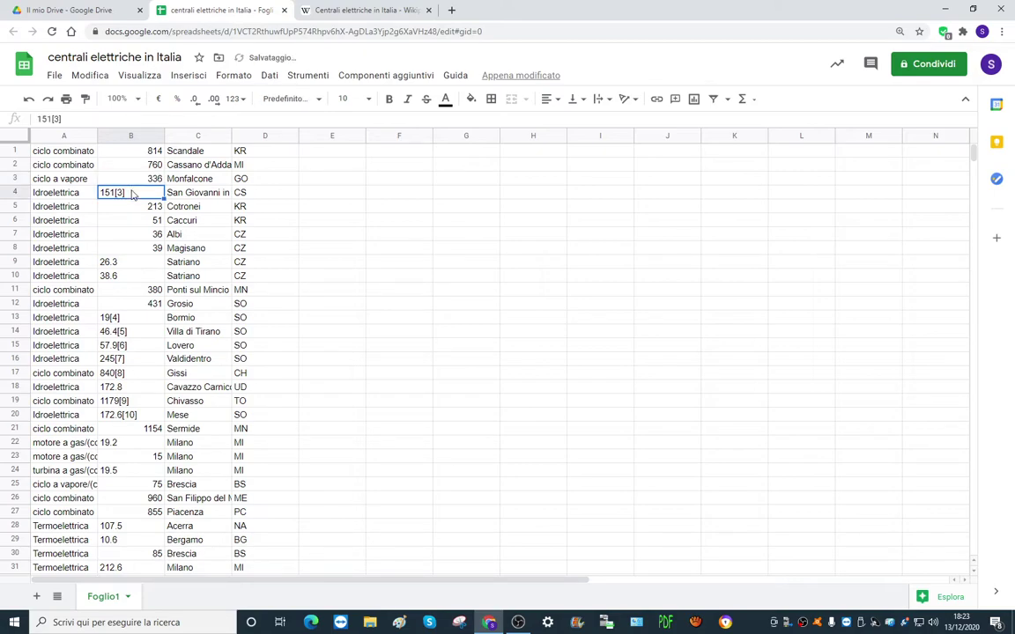
pyautogui.doubleClick(134, 194)
pyautogui.press('BackSpace')
pyautogui.press('BackSpace')
pyautogui.press('BackSpace')
pyautogui.press('Return')
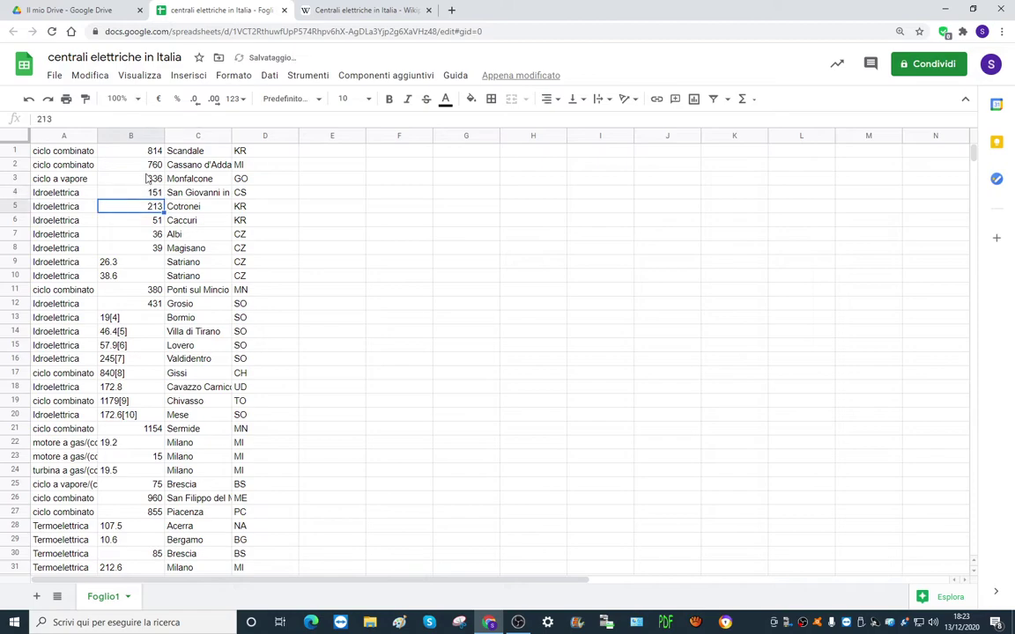
# - Reduce the power values in B13 and B14 to the whole numbers 19 and 46, without footnote marks
pyautogui.doubleClick(133, 316)
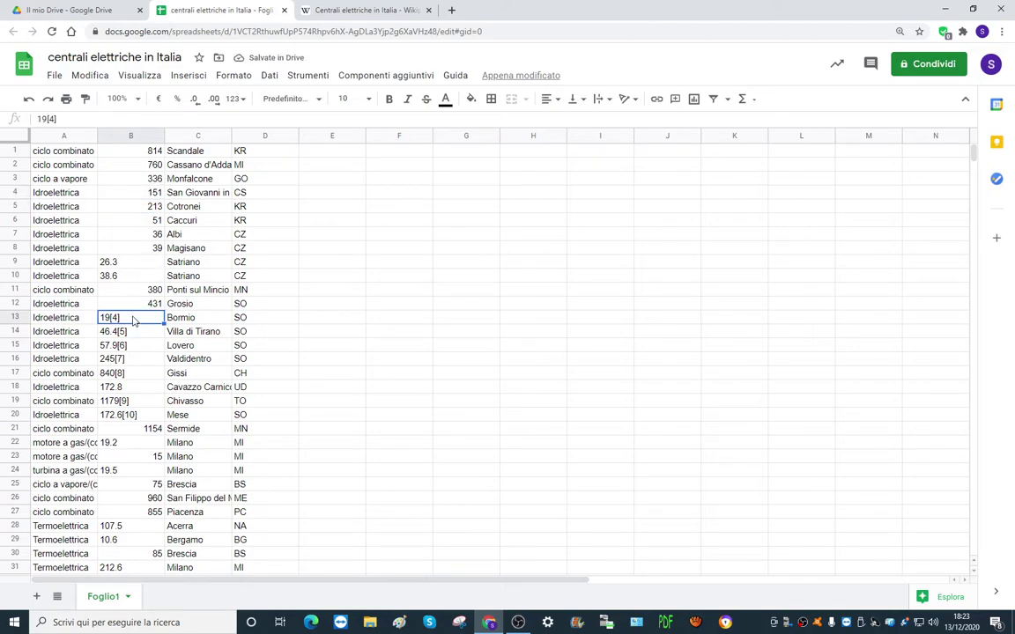
pyautogui.press('BackSpace')
pyautogui.press('BackSpace')
pyautogui.press('Return')
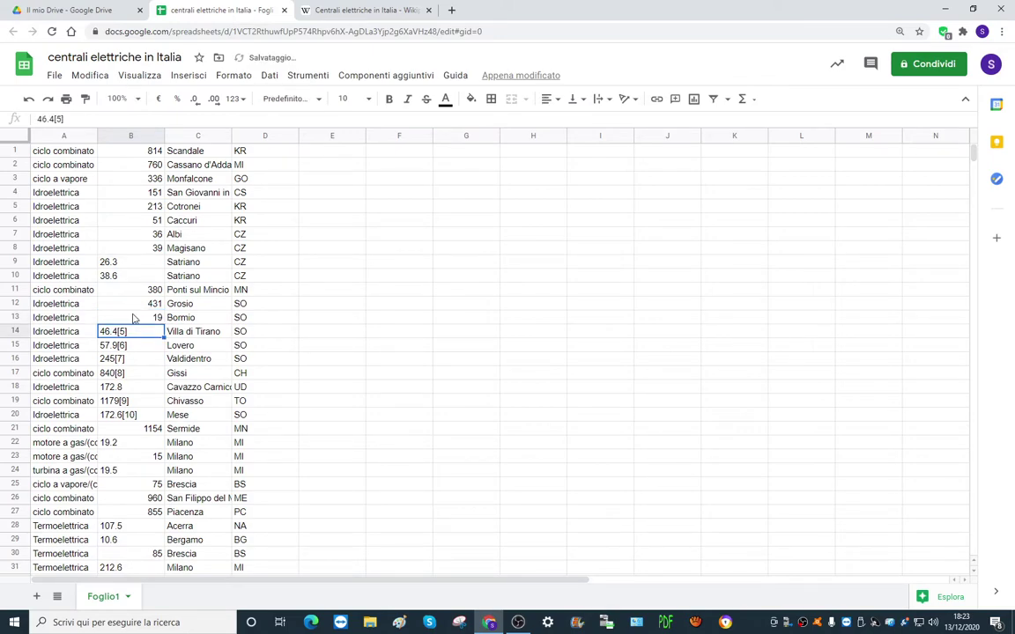
pyautogui.doubleClick(129, 331)
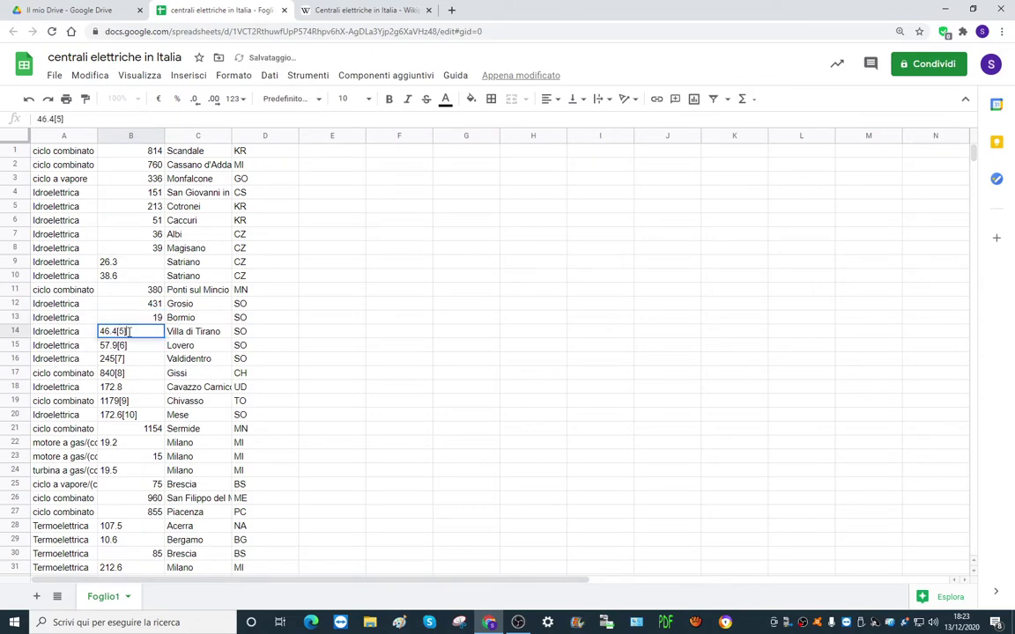
pyautogui.press('BackSpace')
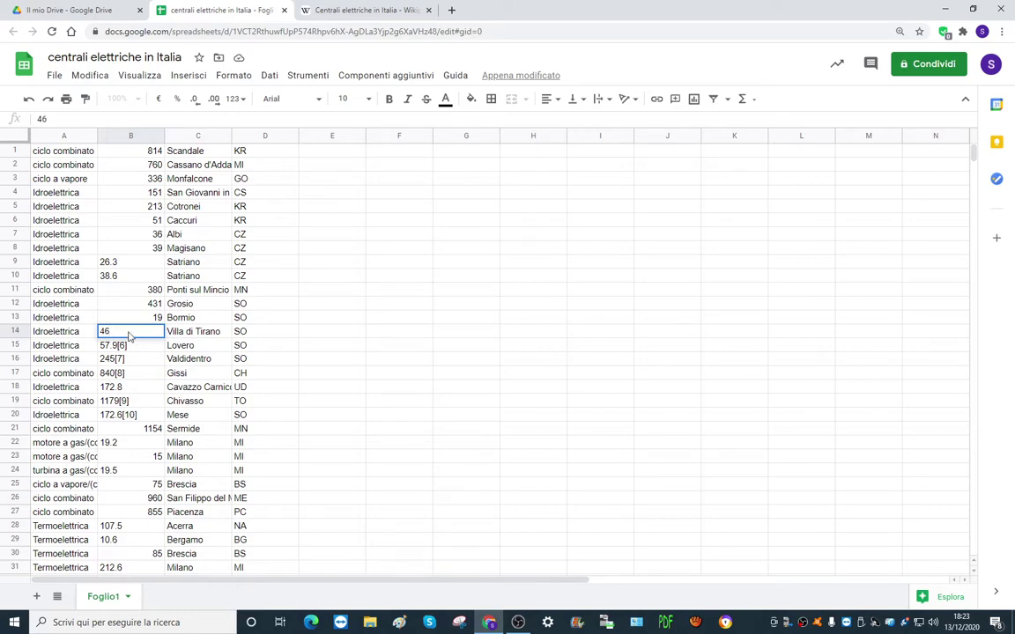
pyautogui.press('Return')
# - Remove the decimals from the two Satriano power values, setting B9 to 26 and B10 to 38
pyautogui.click(157, 263)
pyautogui.doubleClick(160, 262)
pyautogui.press('Return')
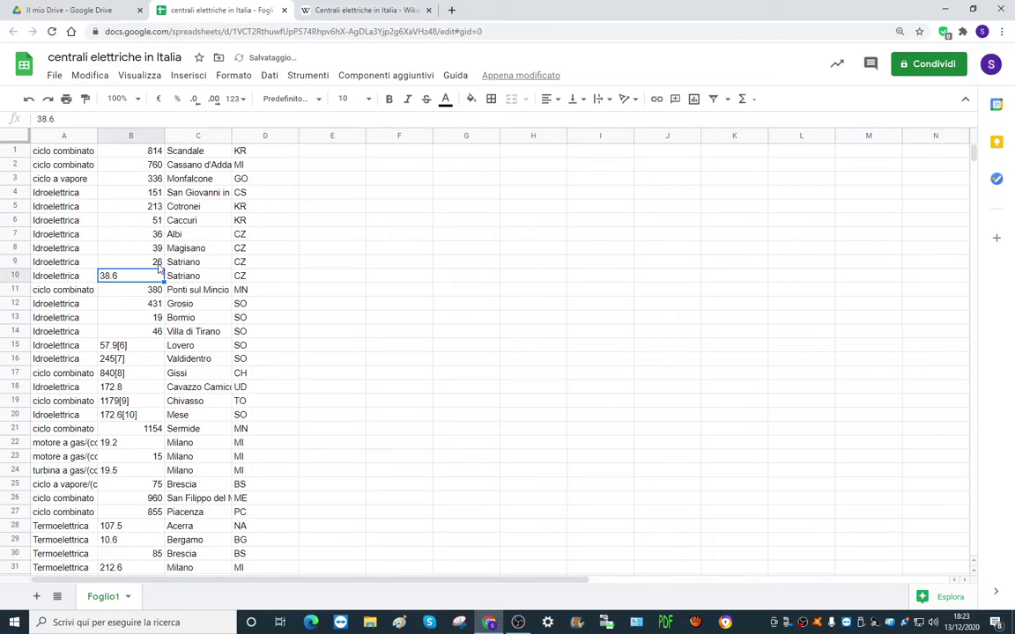
pyautogui.doubleClick(155, 276)
pyautogui.press('BackSpace')
pyautogui.press('BackSpace')
pyautogui.press('Return')
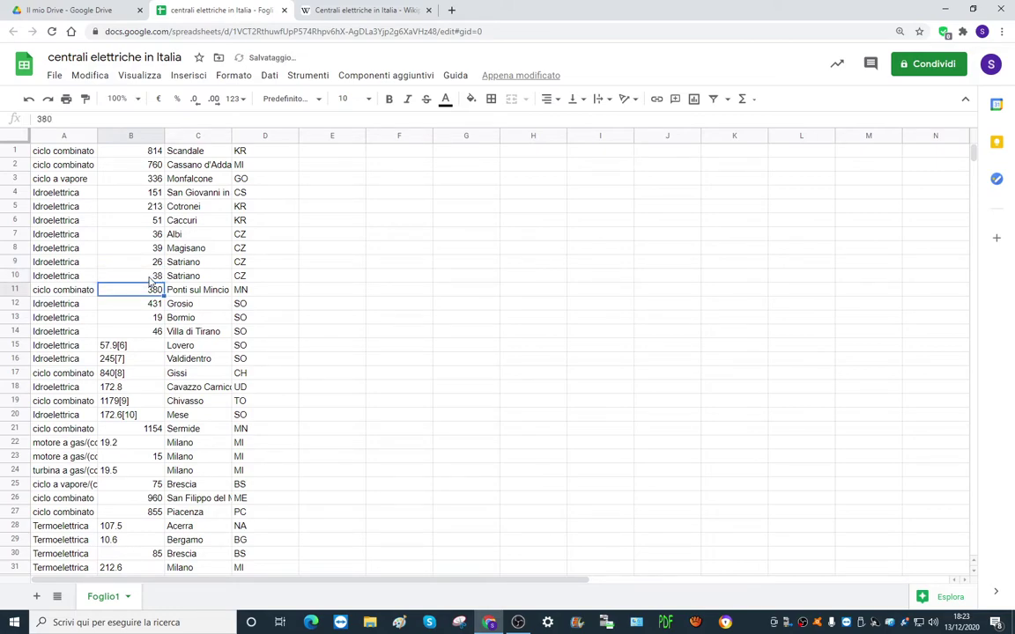
# - Strip the decimal and footnote mark from the Lovero power value in B15, leaving 57
pyautogui.doubleClick(147, 346)
pyautogui.press('BackSpace')
pyautogui.press('BackSpace')
pyautogui.press('BackSpace')
pyautogui.press('BackSpace')
pyautogui.press('BackSpace')
pyautogui.press('Return')
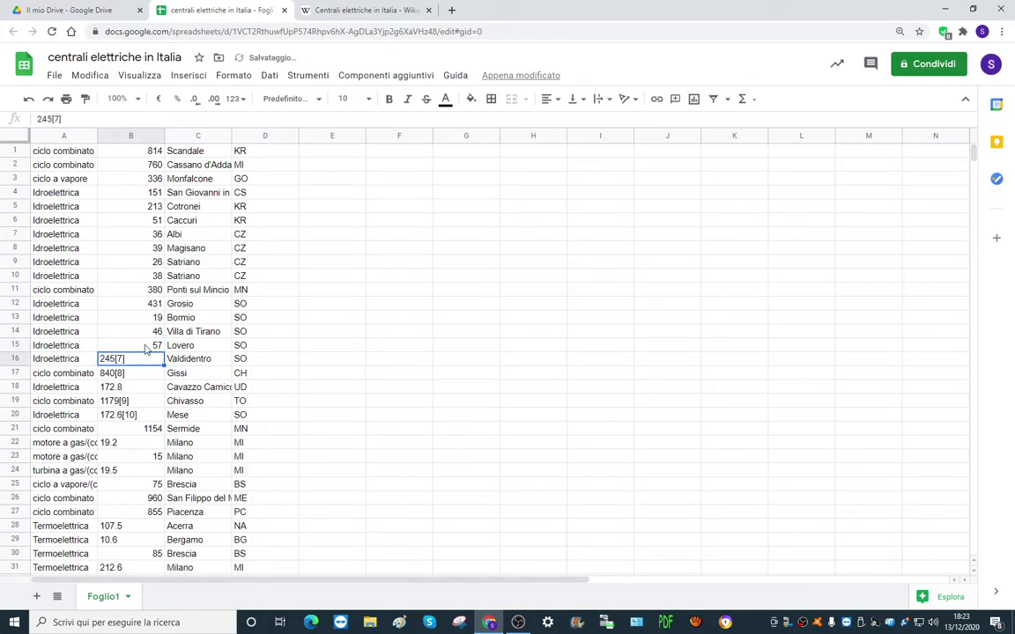
# - Remove the footnote marks from the power values in B16 and B17, leaving 245 and 840
pyautogui.doubleClick(151, 360)
pyautogui.press('BackSpace')
pyautogui.press('BackSpace')
pyautogui.press('BackSpace')
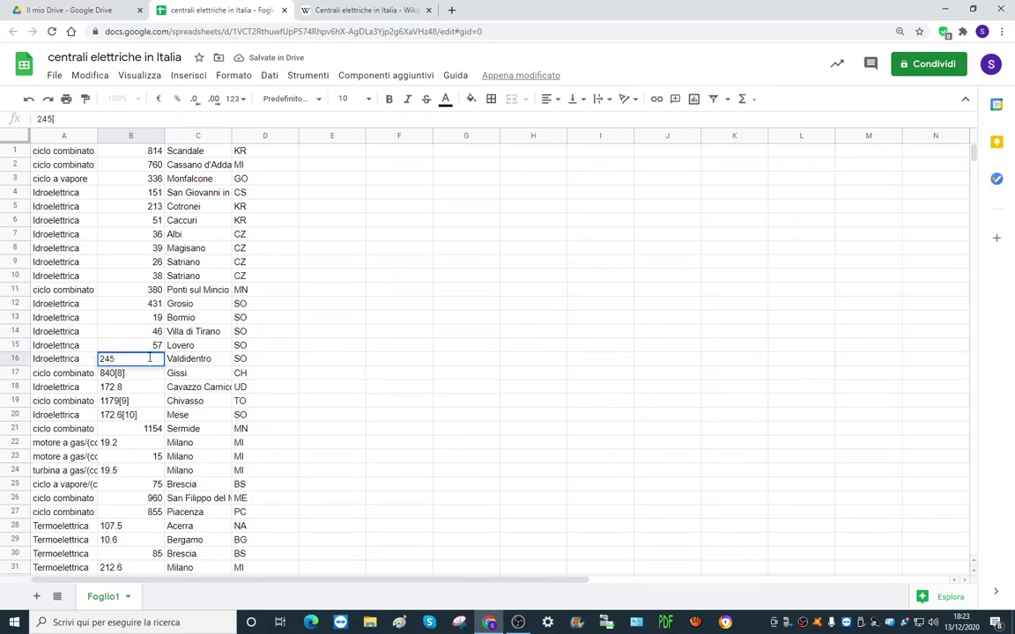
pyautogui.press('Return')
pyautogui.doubleClick(152, 376)
pyautogui.press('BackSpace')
pyautogui.press('BackSpace')
pyautogui.press('BackSpace')
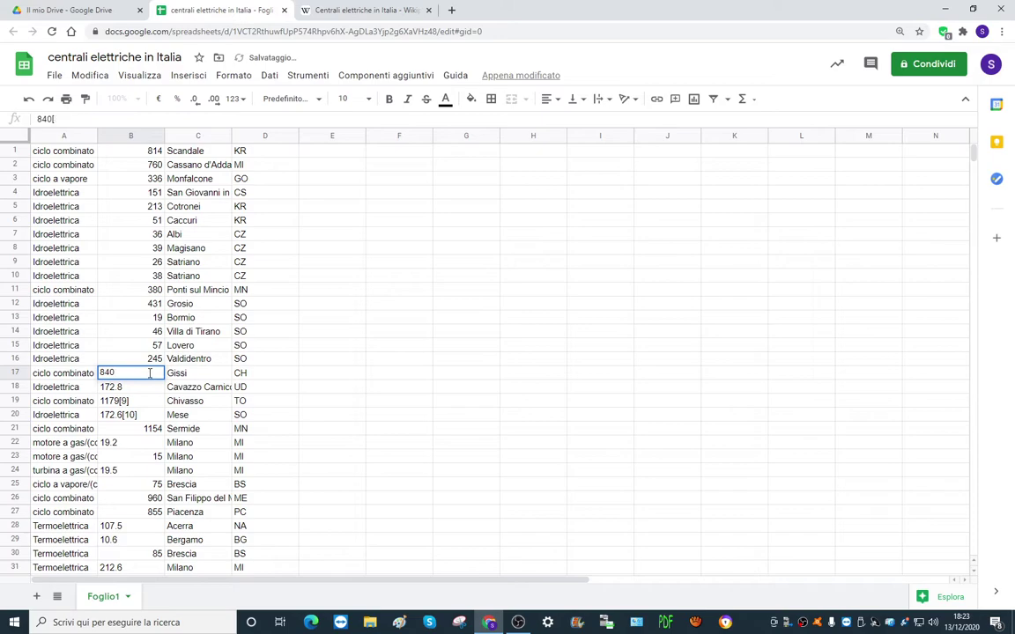
pyautogui.press('Return')
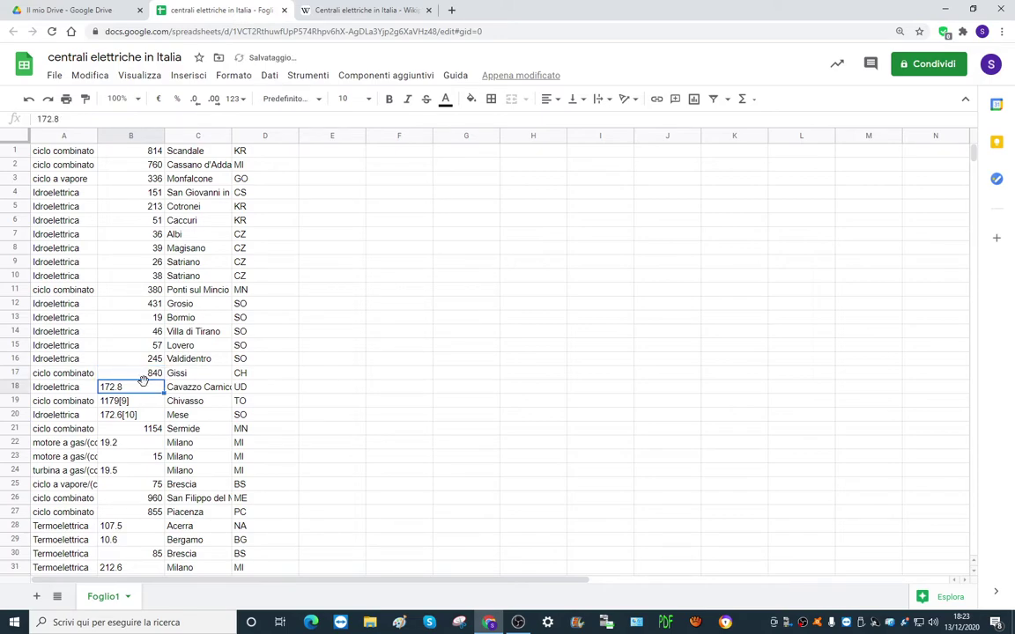
# - Clean the power values in B18 and B19 to the whole numbers 172 and 1179
pyautogui.doubleClick(141, 387)
pyautogui.press('BackSpace')
pyautogui.press('BackSpace')
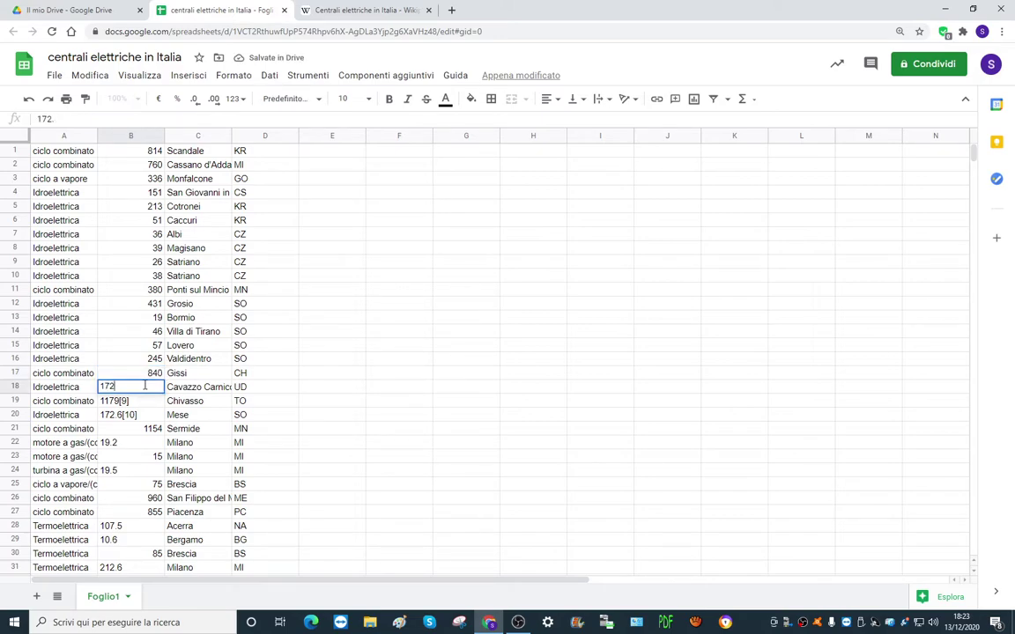
pyautogui.doubleClick(134, 401)
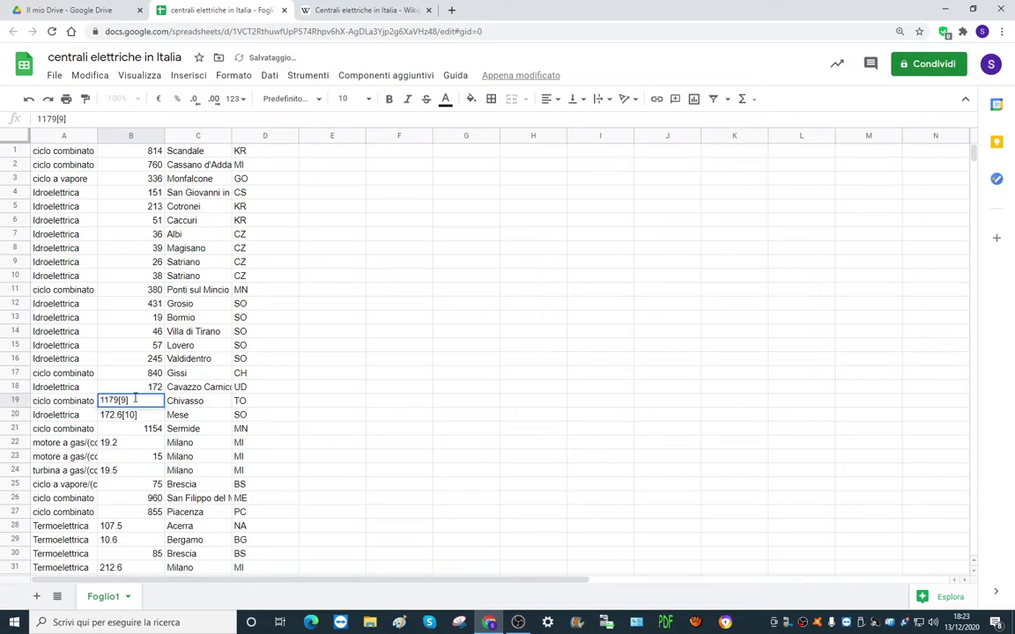
pyautogui.press('Return')
# - Remove the footnote mark from the Mese power value in B20, leaving 172.6
pyautogui.doubleClick(145, 416)
pyautogui.press('BackSpace')
pyautogui.press('BackSpace')
pyautogui.press('BackSpace')
pyautogui.press('BackSpace')
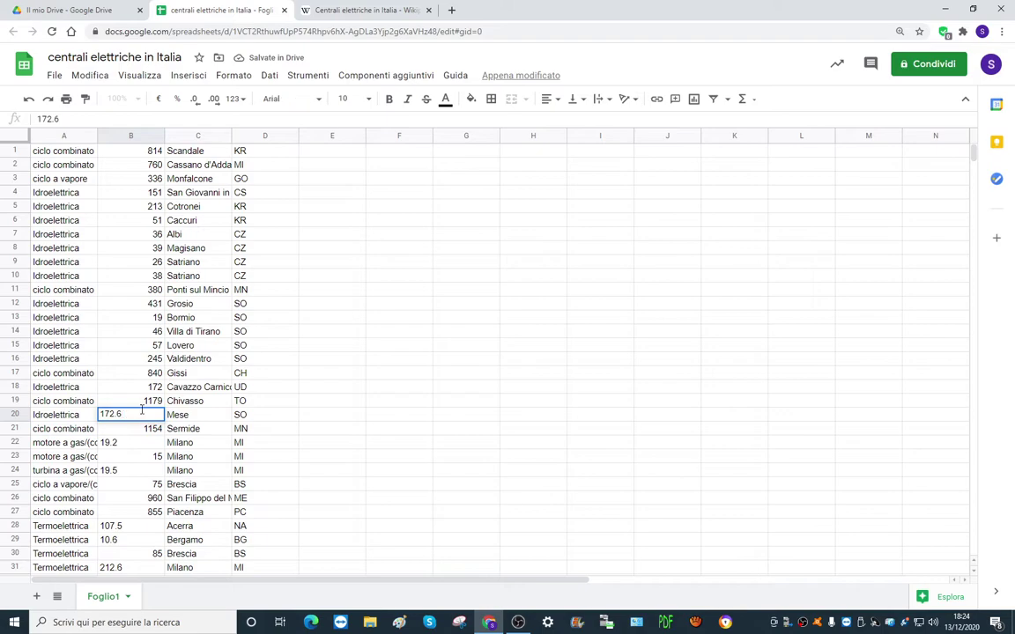
pyautogui.click(132, 444)
# - Remove the footnote mark from the Torviscosa power value in B82, leaving 790
pyautogui.scroll(-6, 128, 454)
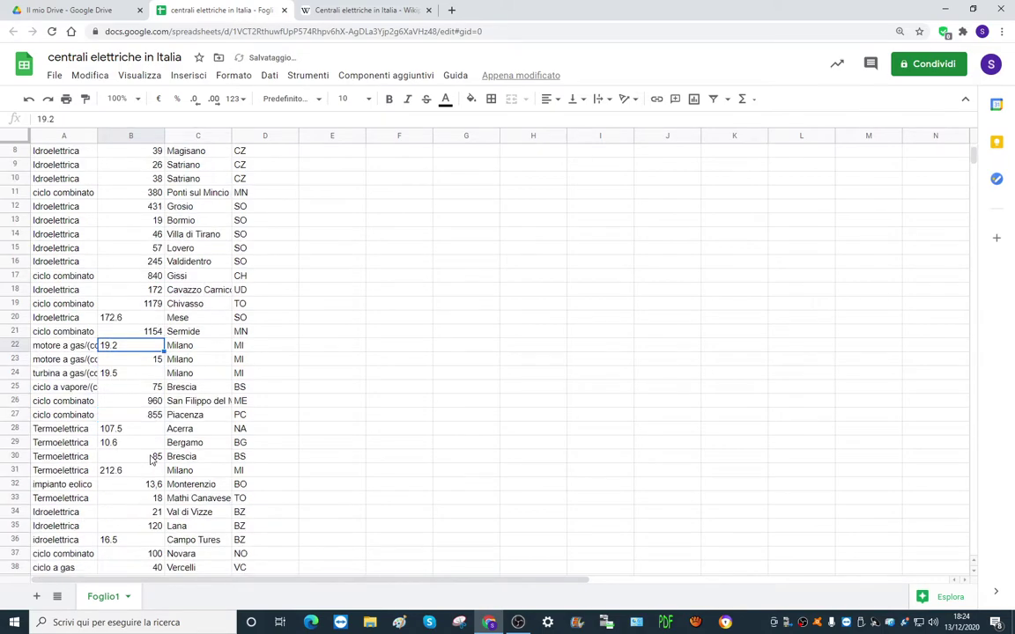
pyautogui.scroll(-13, 126, 462)
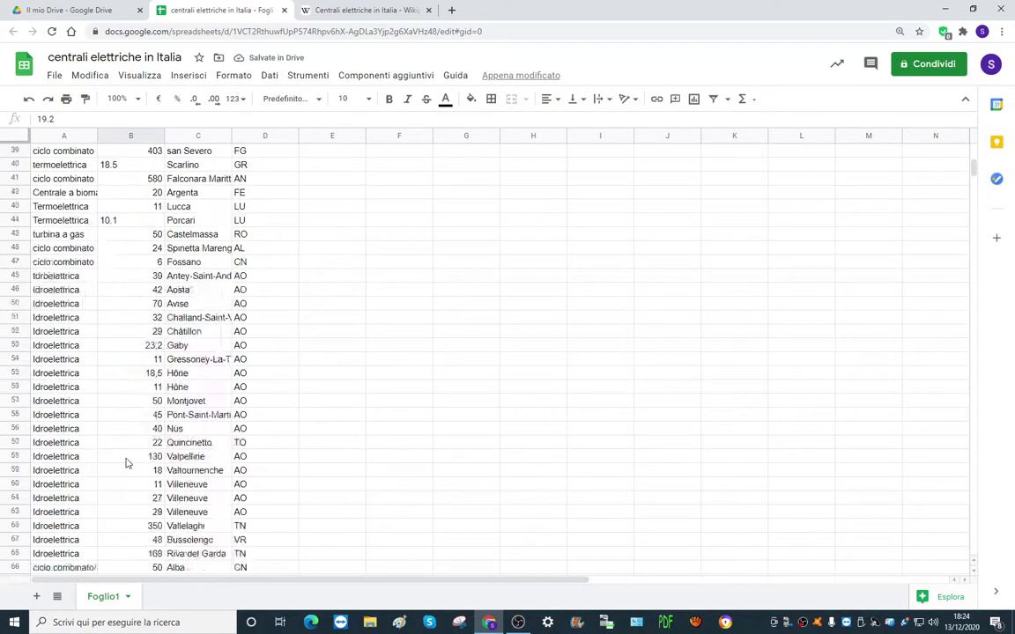
pyautogui.doubleClick(134, 512)
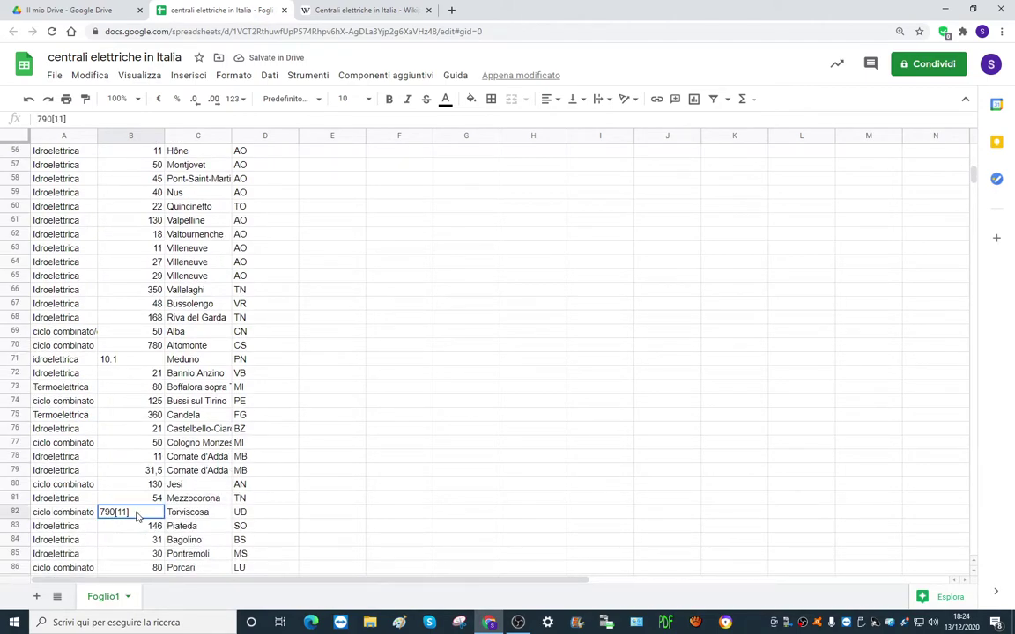
pyautogui.press('BackSpace')
pyautogui.press('Return')
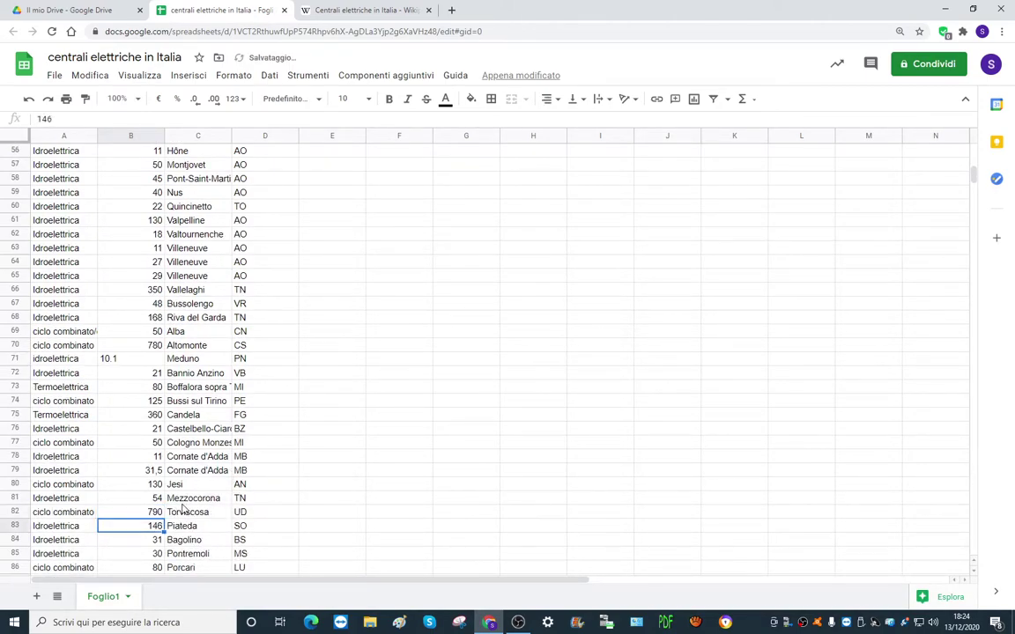
# - Remove the space from the Edolo power value in B128 so it reads 1000
pyautogui.scroll(-12, 132, 483)
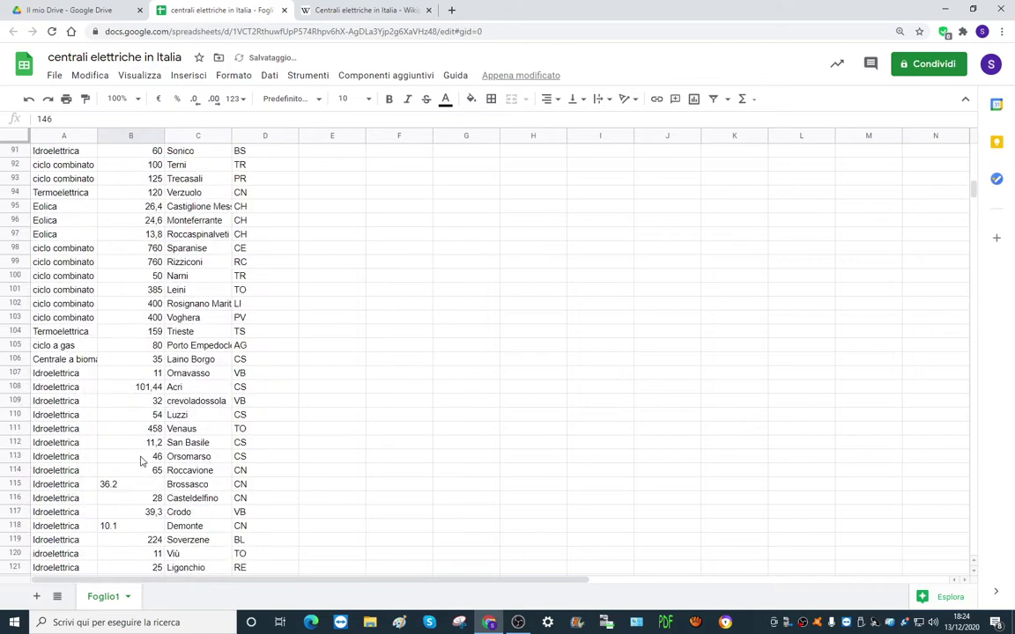
pyautogui.scroll(-2, 102, 481)
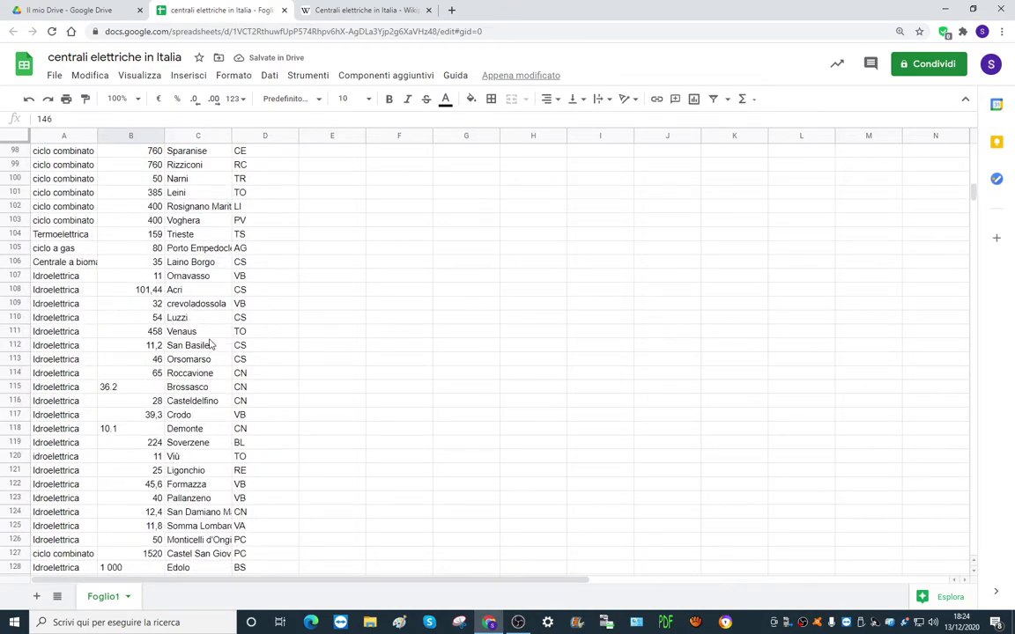
pyautogui.scroll(-2, 144, 401)
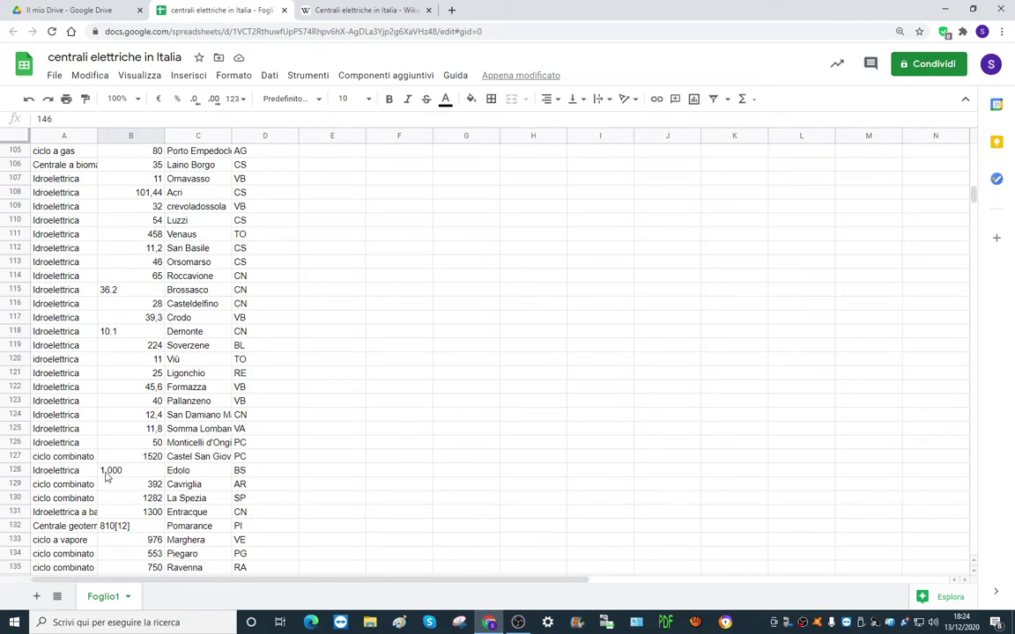
pyautogui.click(108, 473)
pyautogui.doubleClick(141, 469)
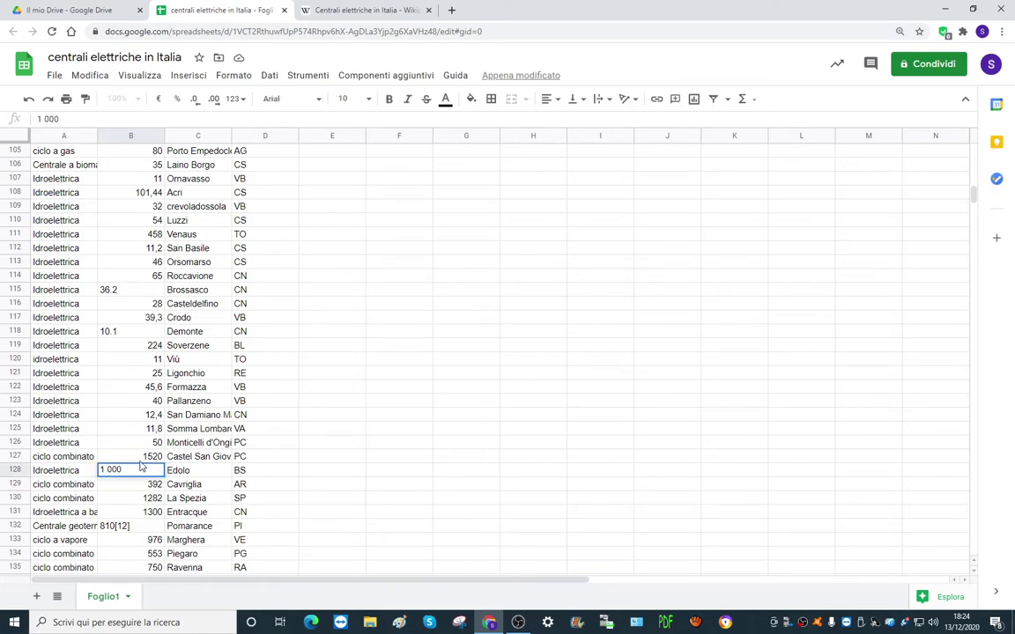
pyautogui.press('BackSpace')
pyautogui.press('Return')
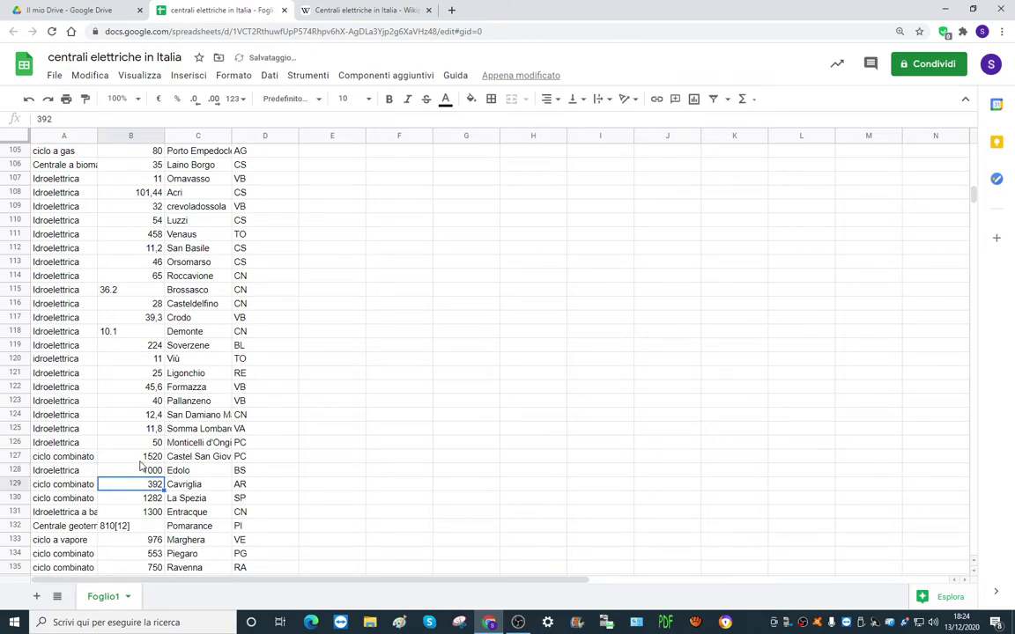
# - Remove the footnote mark from the Pomarance power value in B132, leaving 810
pyautogui.doubleClick(141, 526)
pyautogui.press('BackSpace')
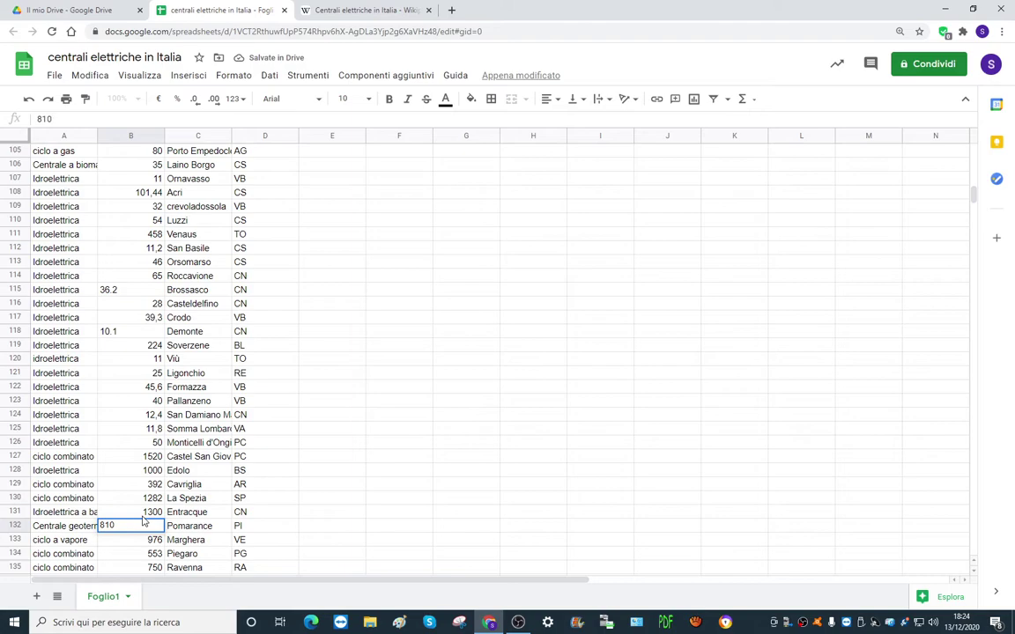
pyautogui.press('Return')
# - Set the power values of Sillano in B144 and Demonte in B118 to 10
pyautogui.scroll(-3, 132, 476)
pyautogui.click(141, 553)
pyautogui.write('10')
pyautogui.press('Return')
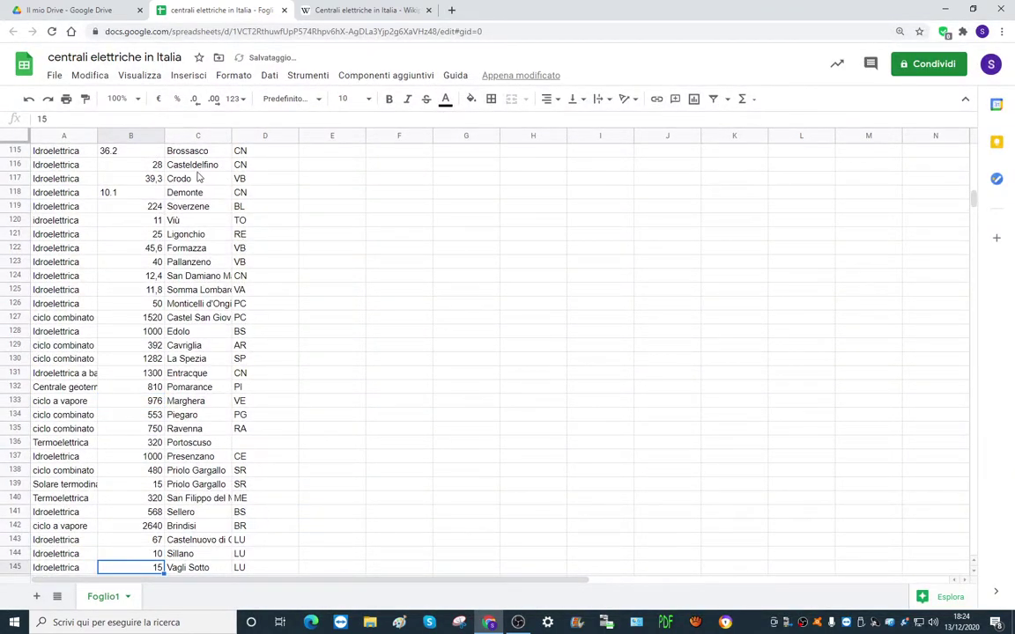
pyautogui.click(144, 194)
pyautogui.write('10')
pyautogui.press('Return')
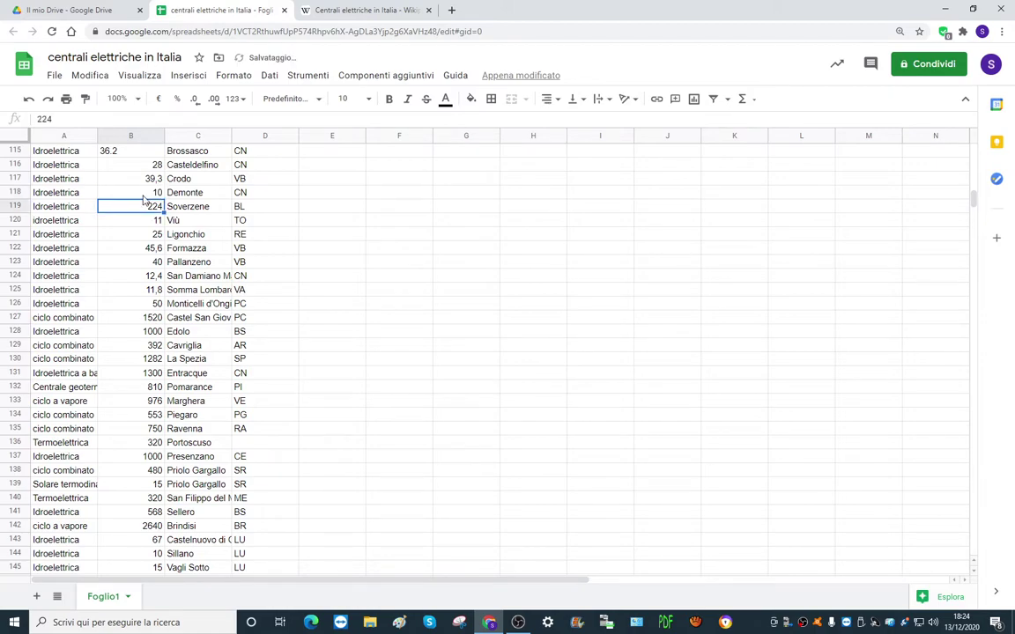
# - Set the Brossasco power value in B115 to the whole number 36
pyautogui.scroll(3, 139, 264)
pyautogui.click(137, 249)
pyautogui.write('36')
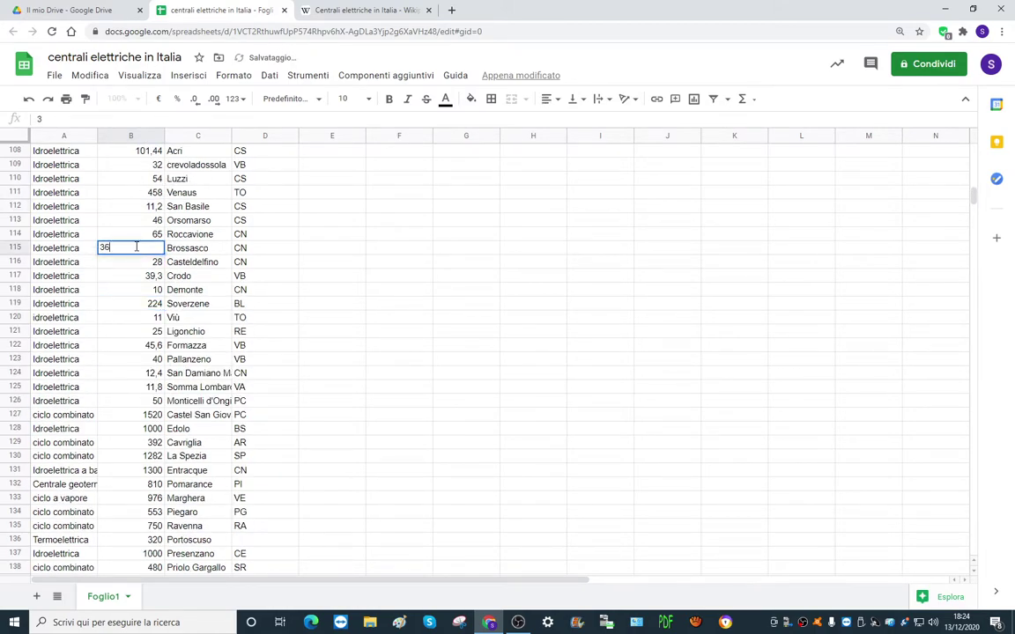
pyautogui.press('Return')
# - Set the Meduno power value in B71 to the whole number 10
pyautogui.scroll(3, 139, 227)
pyautogui.scroll(10, 139, 227)
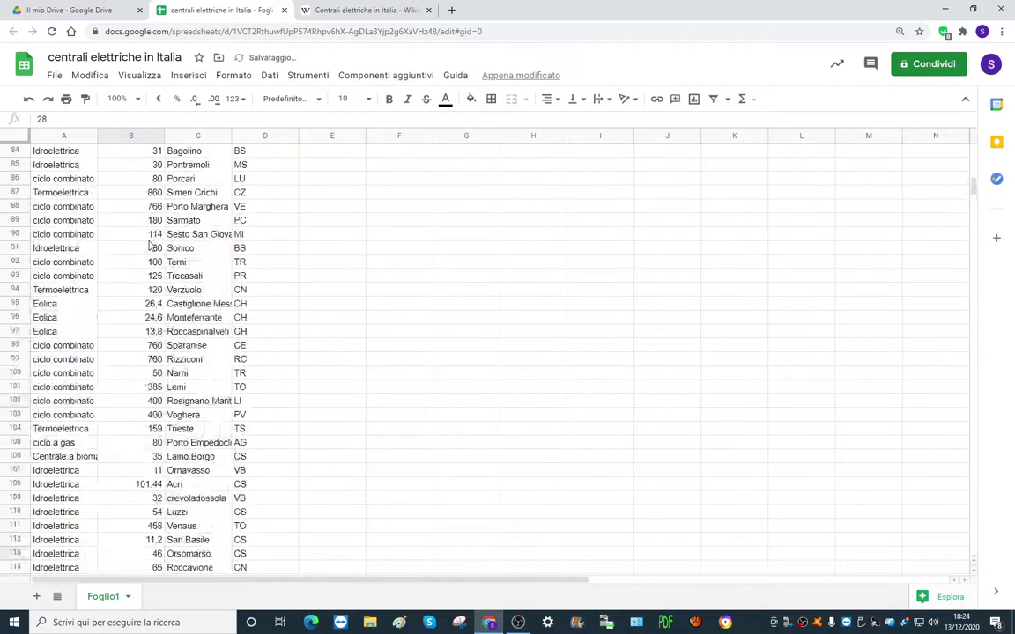
pyautogui.click(132, 263)
pyautogui.write('10')
pyautogui.press('Return')
# - Set the Porcari power value in B44 to the whole number 10
pyautogui.scroll(3, 215, 231)
pyautogui.scroll(3, 212, 241)
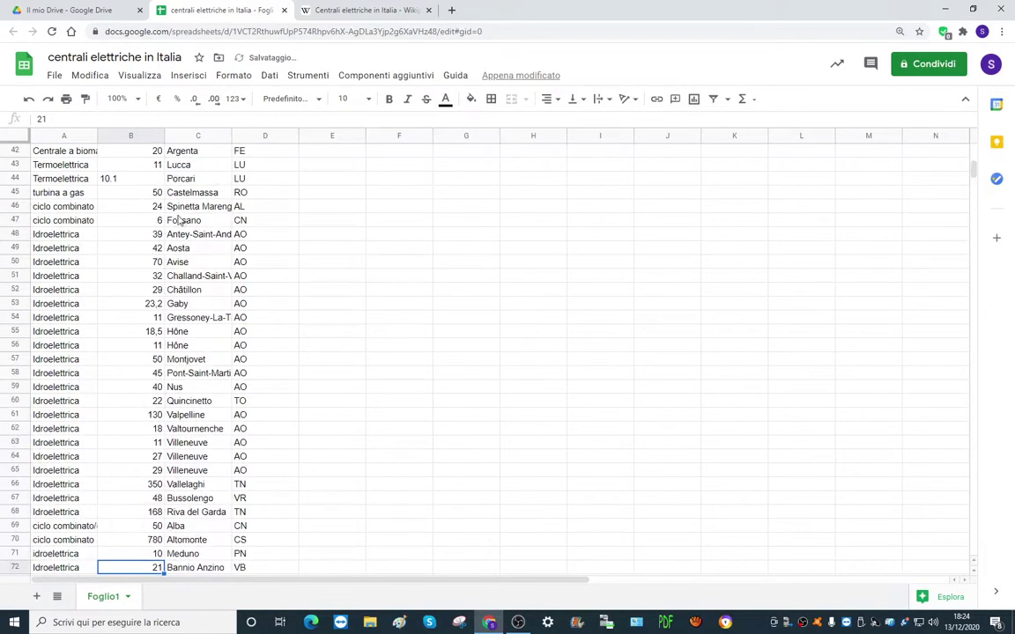
pyautogui.click(148, 177)
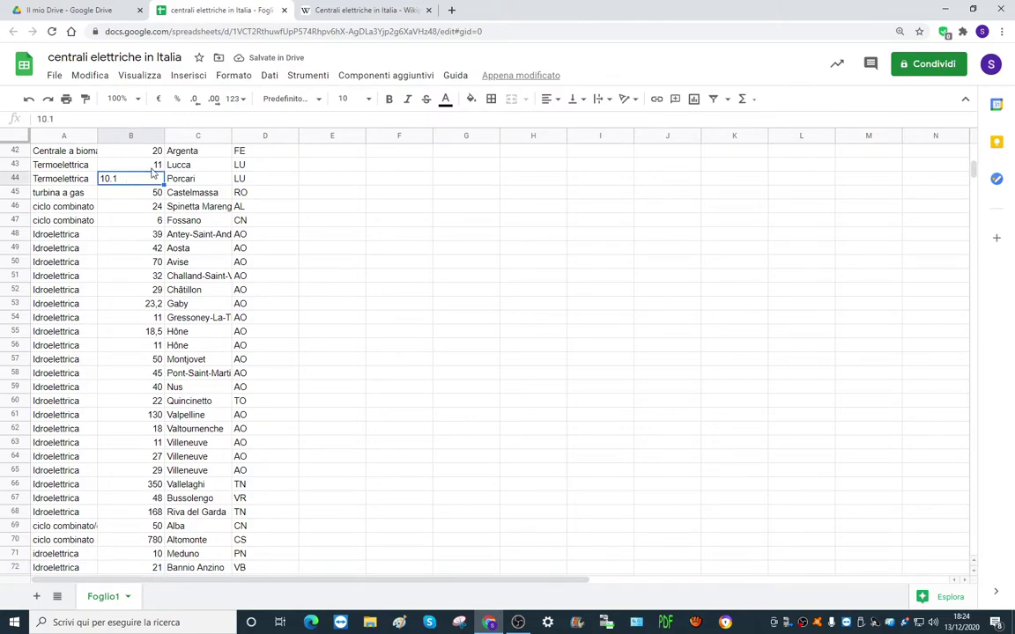
pyautogui.write('10')
pyautogui.press('Return')
# - Strip the decimal from the Mese power value in B20, leaving 172
pyautogui.scroll(7, 141, 190)
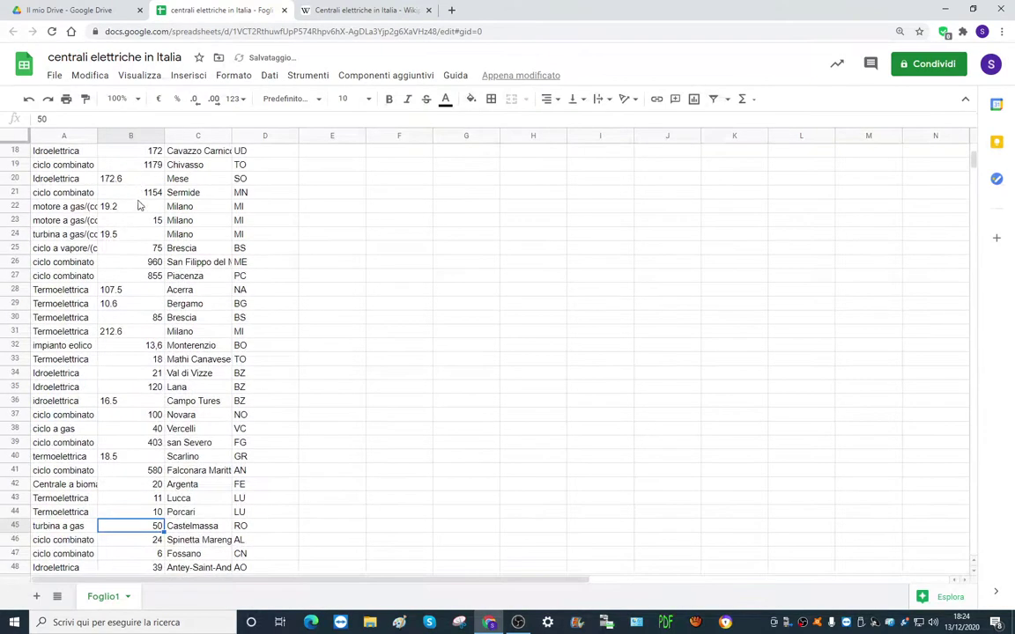
pyautogui.doubleClick(141, 179)
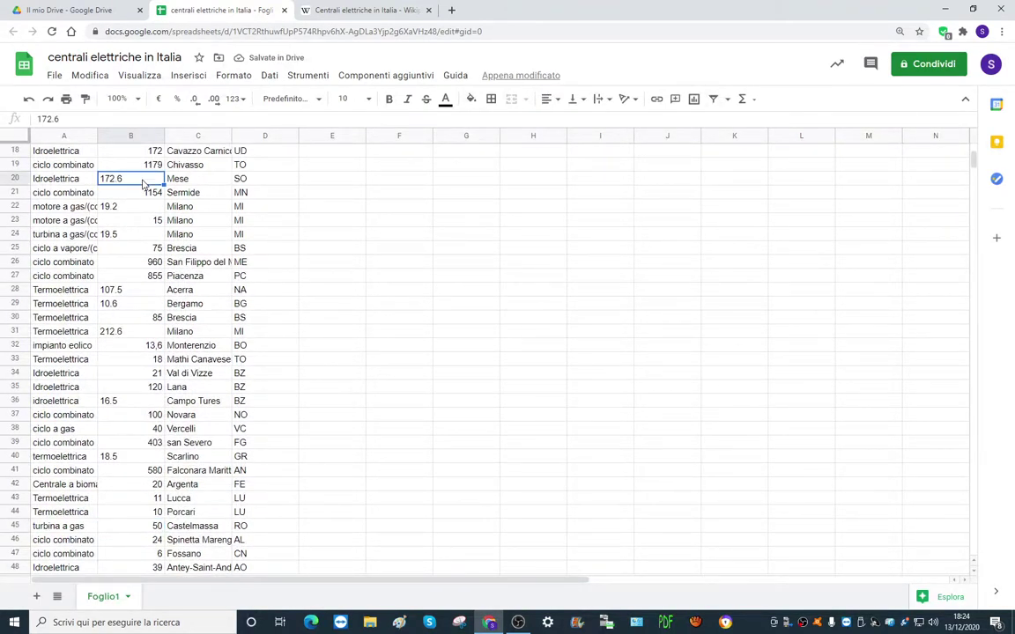
pyautogui.press('BackSpace')
pyautogui.press('BackSpace')
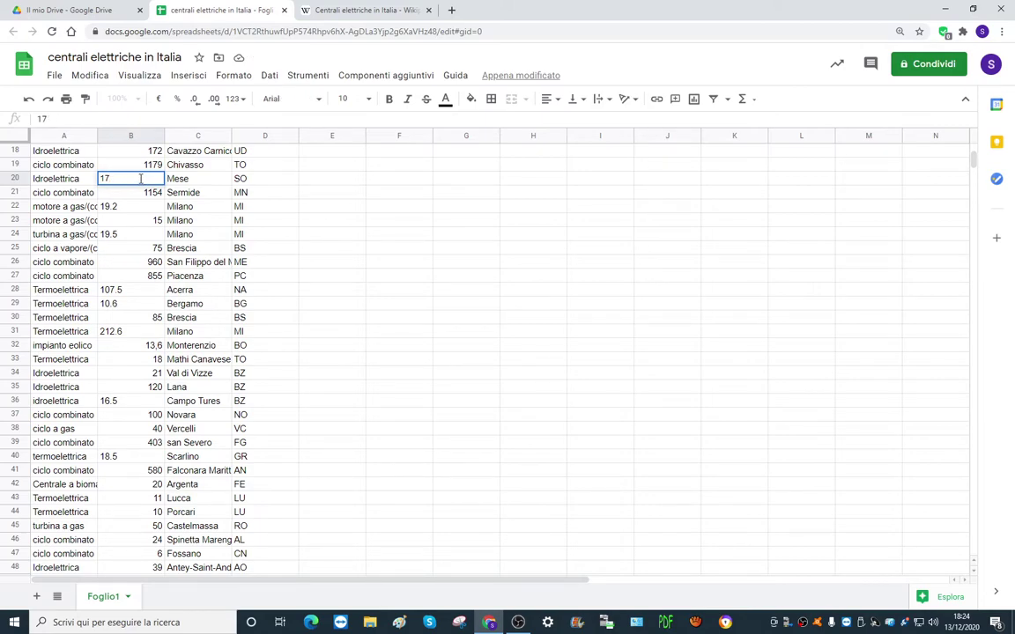
pyautogui.write('2')
pyautogui.press('Return')
# - Strip the decimals from the two Milano power values in B22 and B24, leaving 19 in each
pyautogui.click(129, 201)
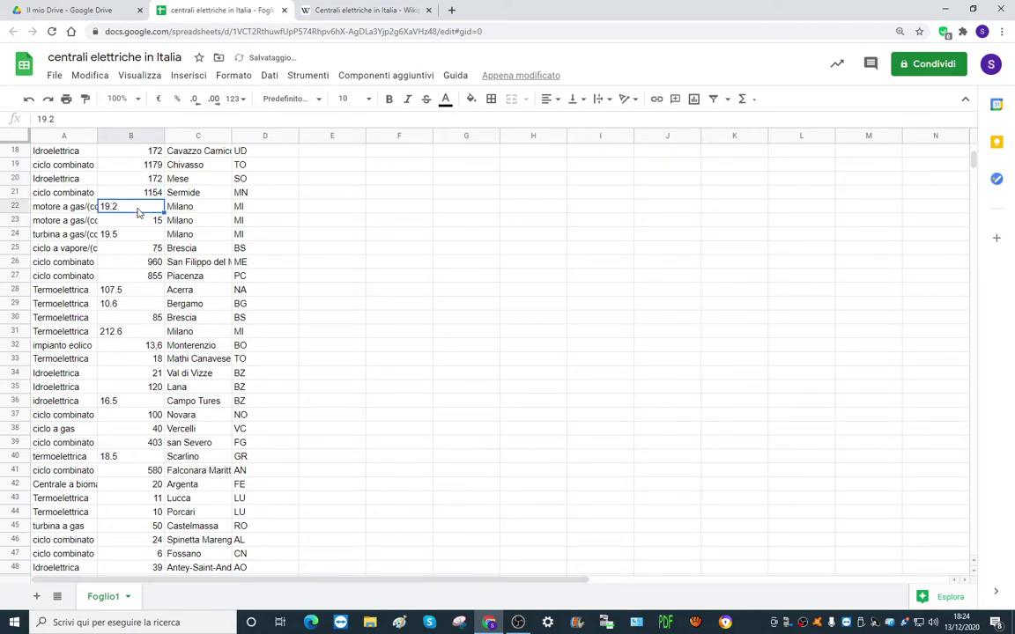
pyautogui.press('BackSpace')
pyautogui.press('BackSpace')
pyautogui.press('Return')
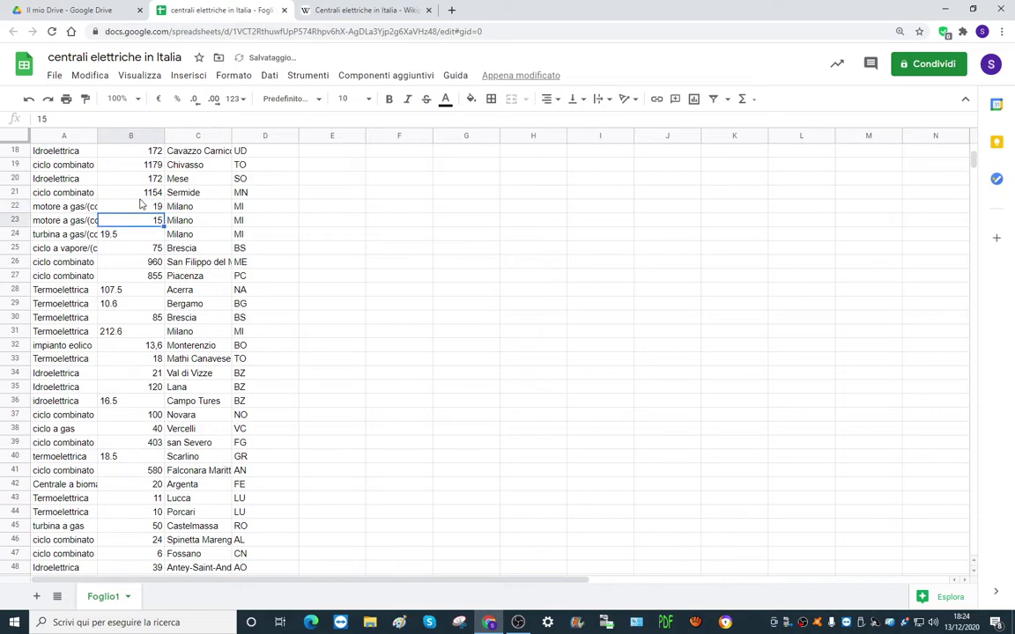
pyautogui.doubleClick(146, 240)
pyautogui.press('BackSpace')
pyautogui.press('Return')
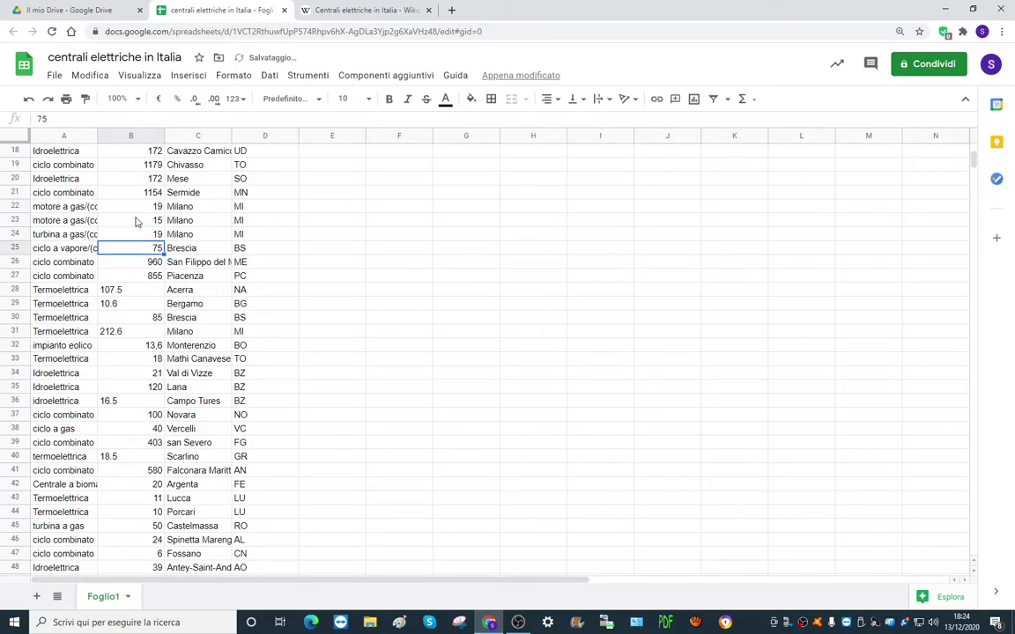
# - Strip the decimals from the Acerra and Bergamo power values in B28 and B29, leaving 107 and 10
pyautogui.click(136, 294)
pyautogui.doubleClick(136, 294)
pyautogui.press('BackSpace')
pyautogui.press('BackSpace')
pyautogui.press('Return')
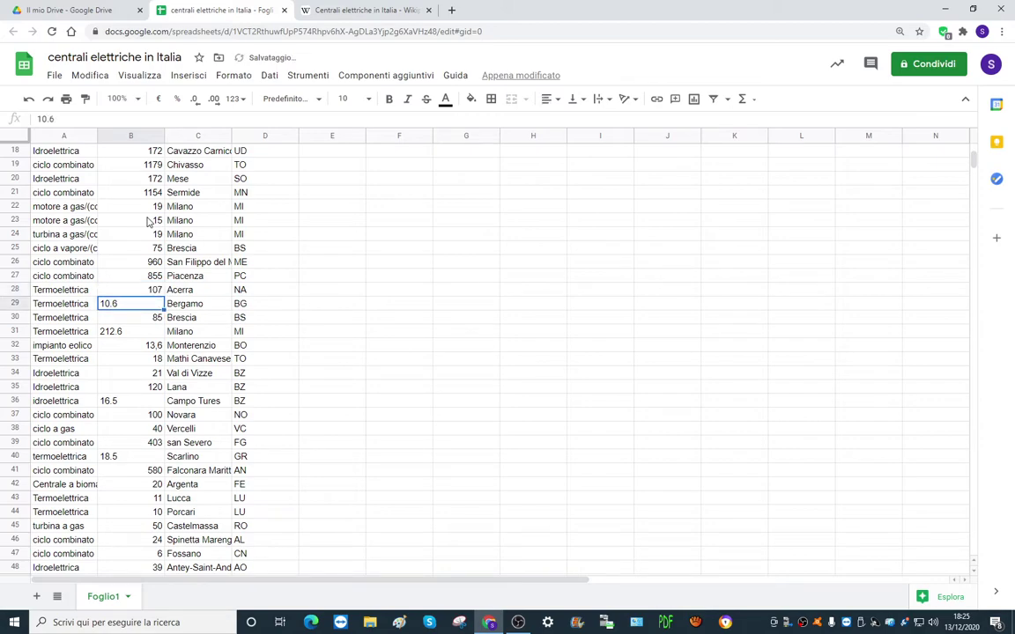
pyautogui.doubleClick(131, 306)
pyautogui.press('Return')
# - Strip the decimal from the Milano power value in B31, leaving 212
pyautogui.doubleClick(133, 330)
pyautogui.press('BackSpace')
pyautogui.press('BackSpace')
pyautogui.press('Return')
# - Strip the decimals from the Campo Tures and Scarlino power values in B36 and B40, keeping only the whole numbers
pyautogui.doubleClick(139, 400)
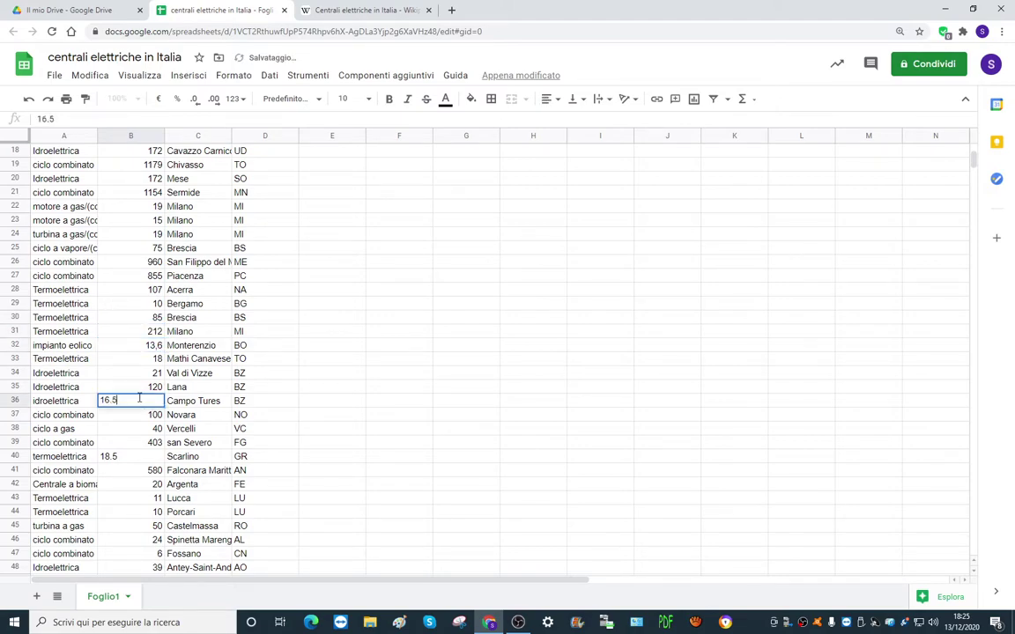
pyautogui.press('BackSpace')
pyautogui.press('BackSpace')
pyautogui.press('Return')
pyautogui.click(136, 456)
pyautogui.press('BackSpace')
pyautogui.press('BackSpace')
pyautogui.press('Return')
# - Check the power column further down and strip the decimal from the Ferrara value in B169, leaving 385
pyautogui.scroll(-13, 146, 443)
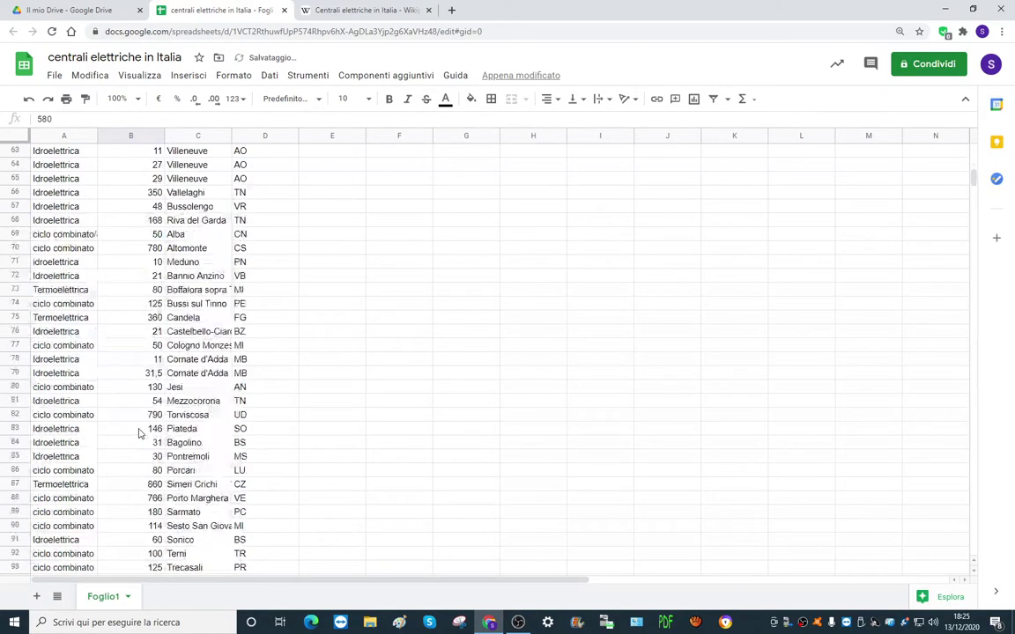
pyautogui.scroll(-8, 132, 450)
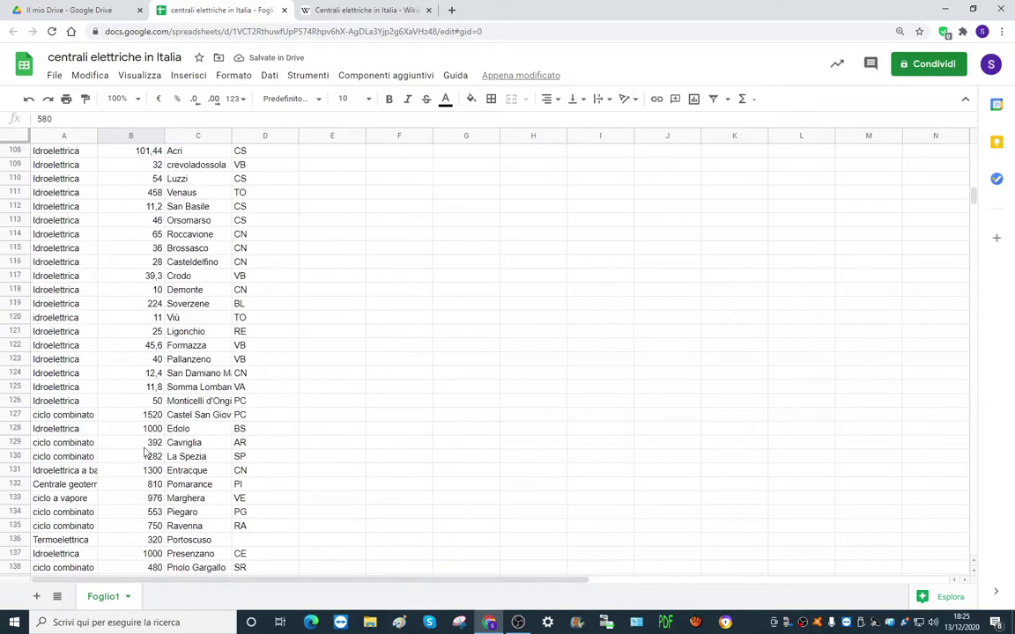
pyautogui.scroll(-4, 124, 511)
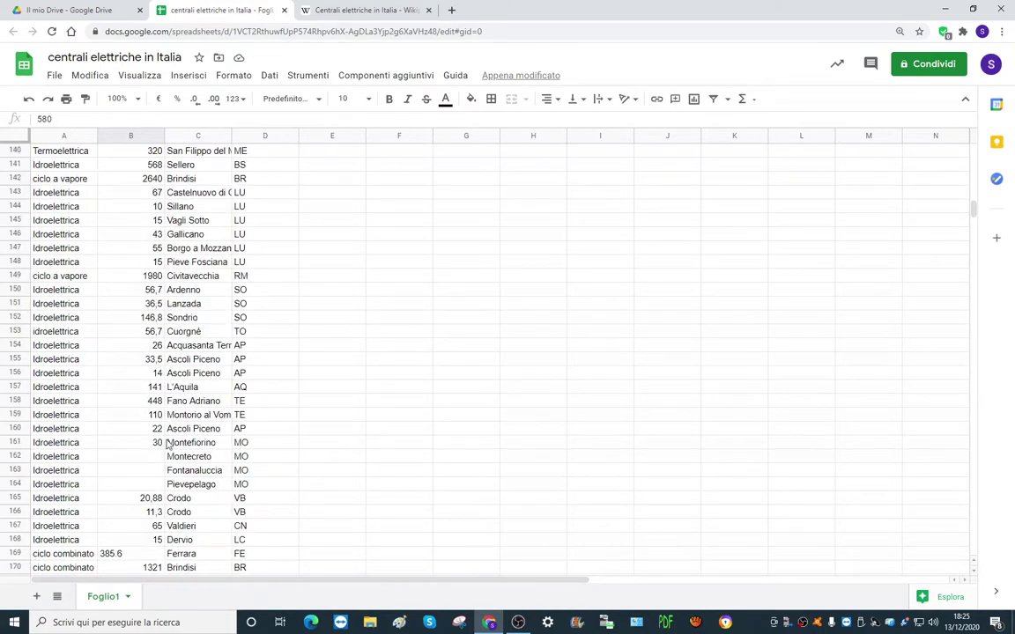
pyautogui.scroll(-2, 124, 519)
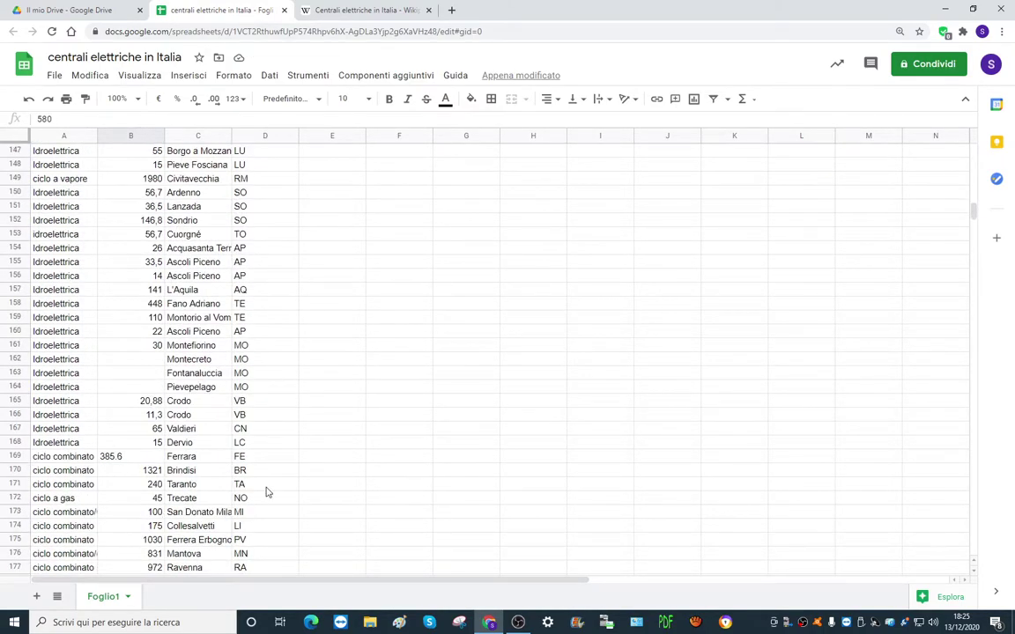
pyautogui.doubleClick(142, 455)
pyautogui.press('BackSpace')
pyautogui.press('BackSpace')
pyautogui.press('Return')
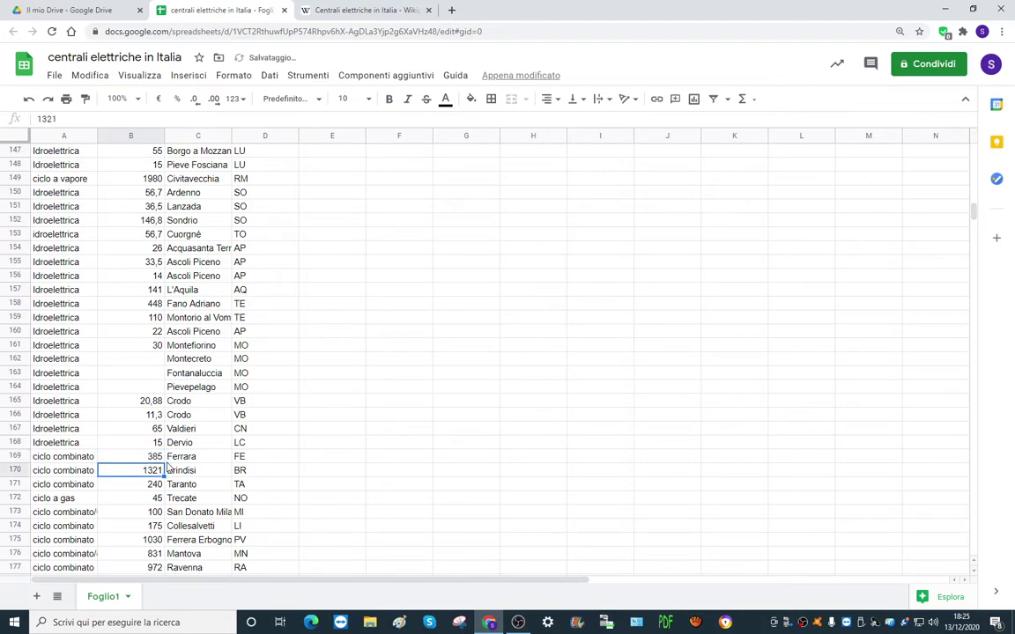
# - Remove the footnote mark from the Terni power value in B183, leaving 530
pyautogui.scroll(-2, 168, 467)
pyautogui.click(133, 554)
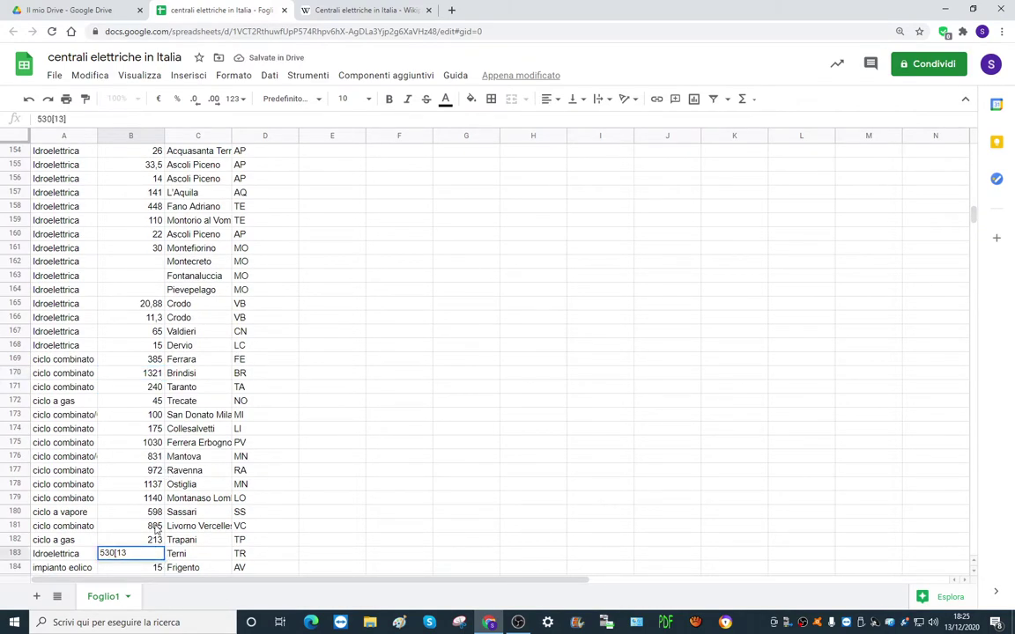
pyautogui.press('Return')
# - Round the Trieste power value in B189 up to 15
pyautogui.scroll(-4, 155, 520)
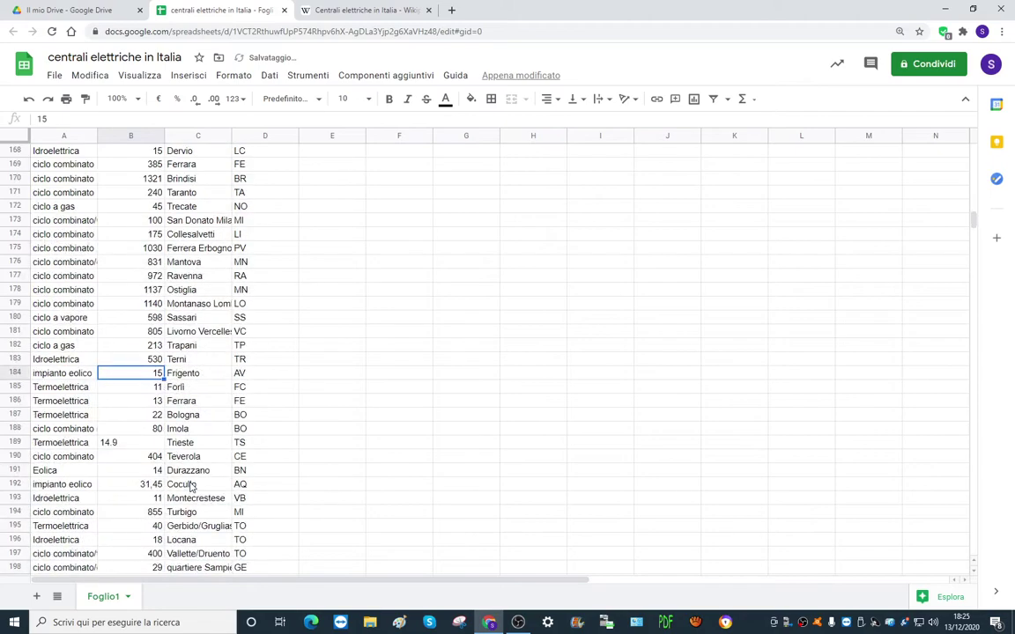
pyautogui.click(115, 447)
pyautogui.doubleClick(123, 442)
pyautogui.press('BackSpace')
pyautogui.press('BackSpace')
pyautogui.write('5')
pyautogui.press('Return')
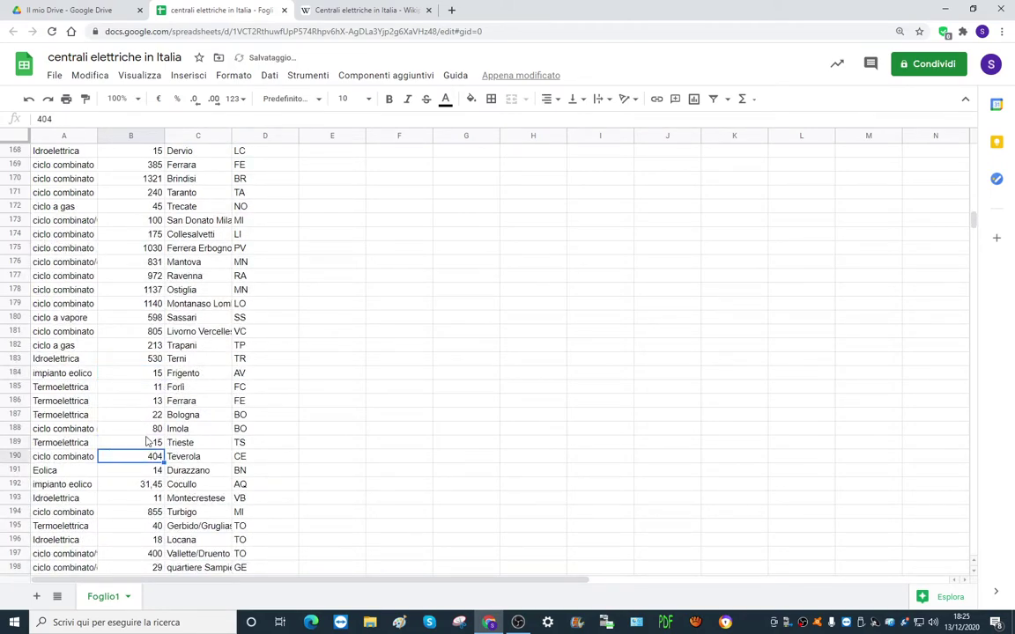
# - Clean the power values of Moncalieri in B199 and Locana in B202 to the whole numbers 785 and 98
pyautogui.scroll(-2, 143, 427)
pyautogui.doubleClick(150, 484)
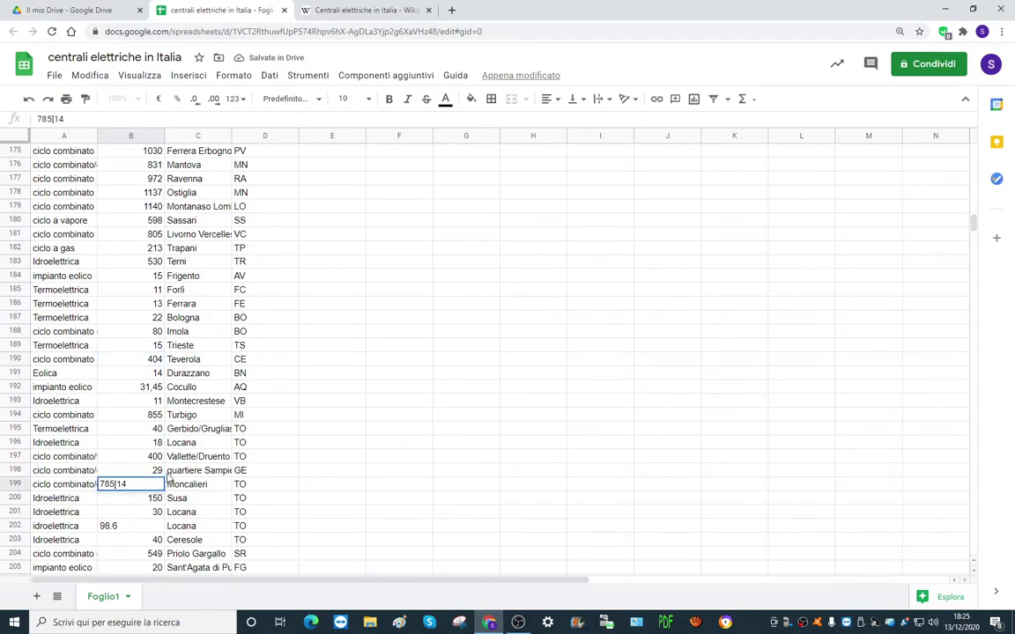
pyautogui.press('Return')
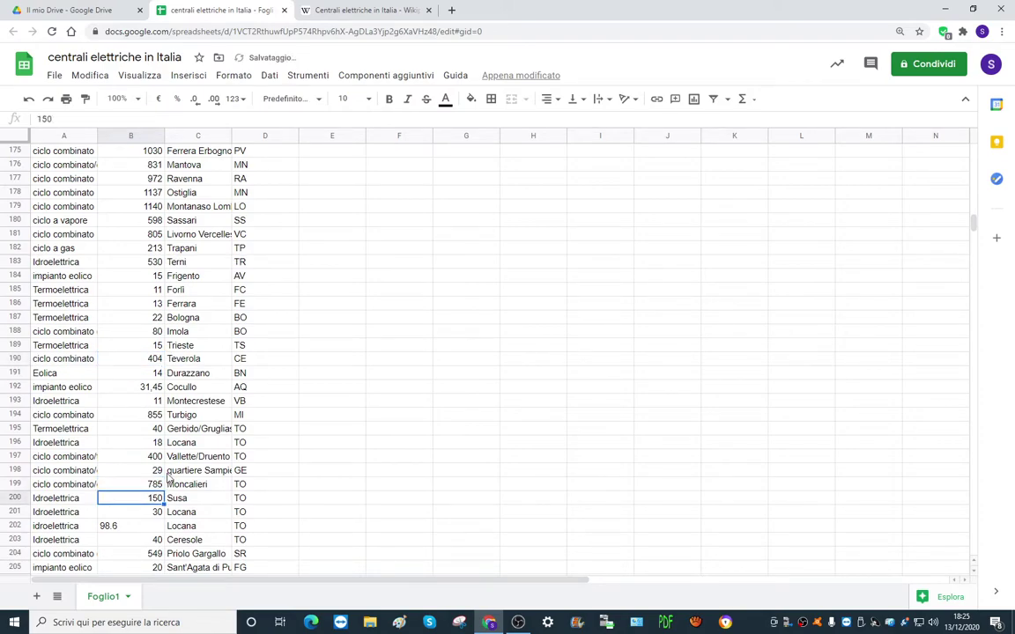
pyautogui.doubleClick(145, 526)
pyautogui.scroll(-5, 165, 513)
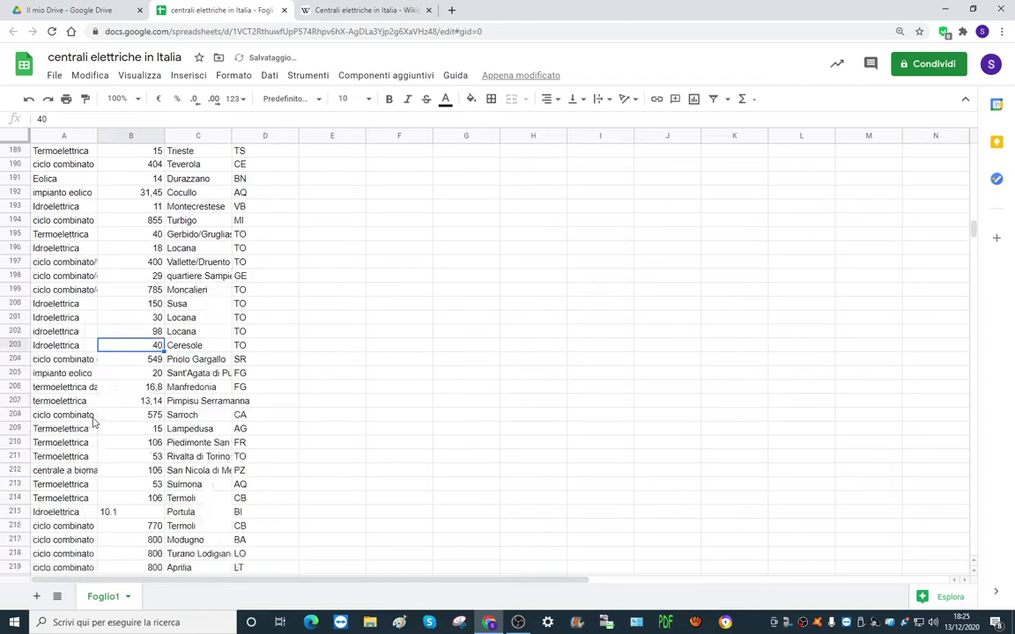
# - Clean the power values of Portula in B215 and Quiliano in B225 to the whole numbers 10 and 800
pyautogui.click(144, 518)
pyautogui.doubleClick(147, 510)
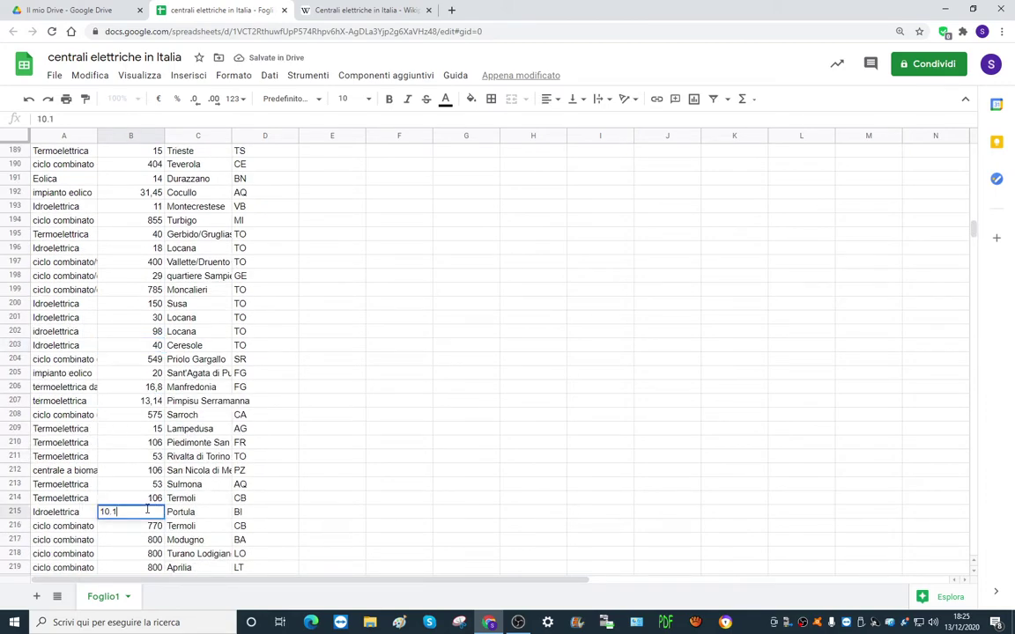
pyautogui.press('Return')
pyautogui.scroll(-5, 221, 493)
pyautogui.click(143, 458)
pyautogui.doubleClick(147, 457)
pyautogui.press('BackSpace')
pyautogui.click(352, 381)
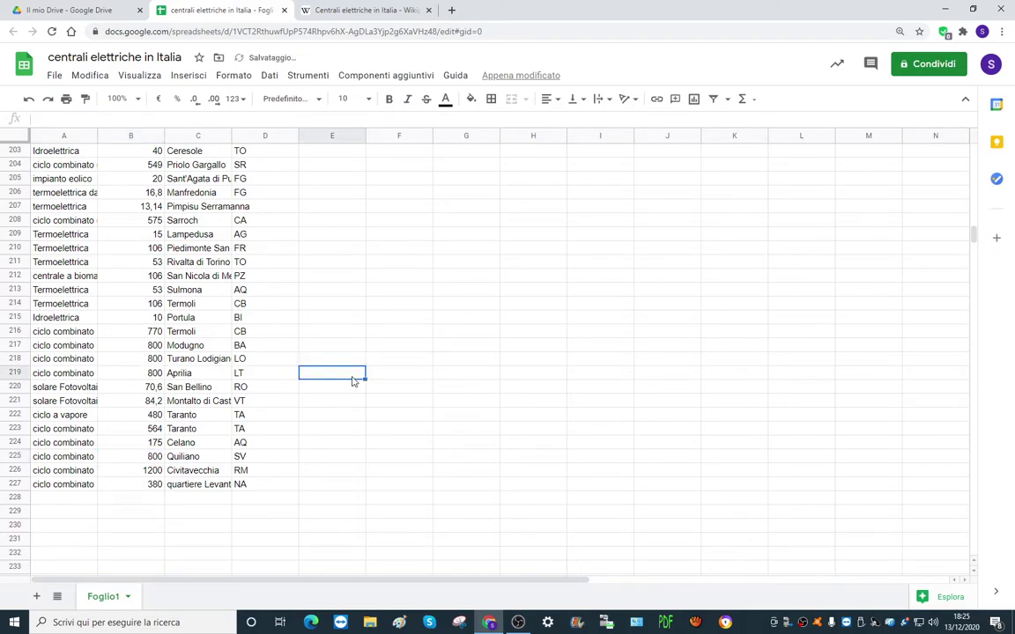
# - Go back to the first row of the sheet and check its type, power, municipality and province cells
pyautogui.scroll(20, 234, 323)
pyautogui.scroll(20, 233, 322)
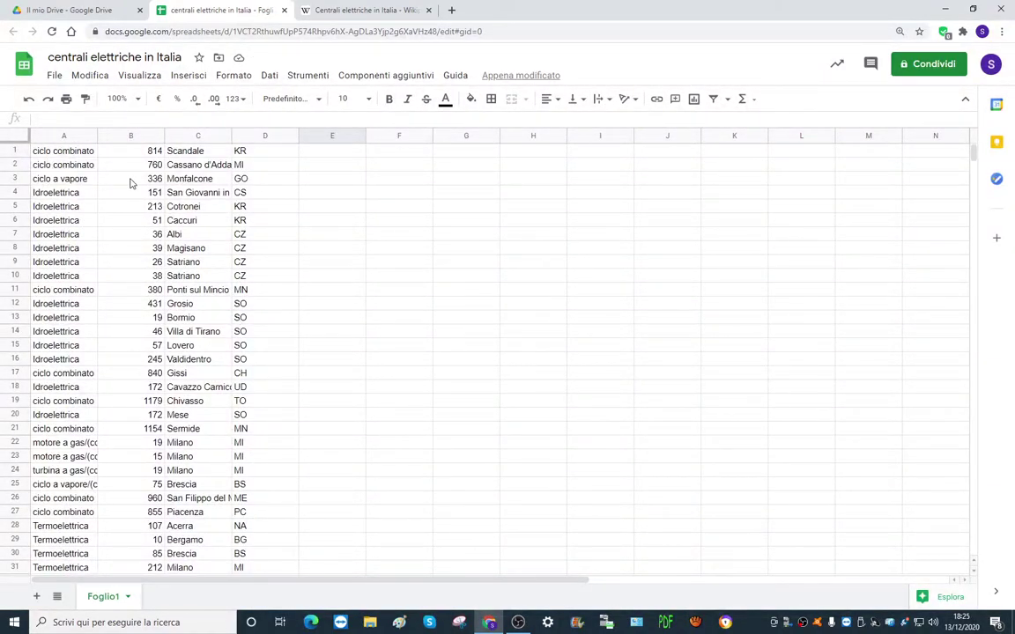
pyautogui.click(62, 148)
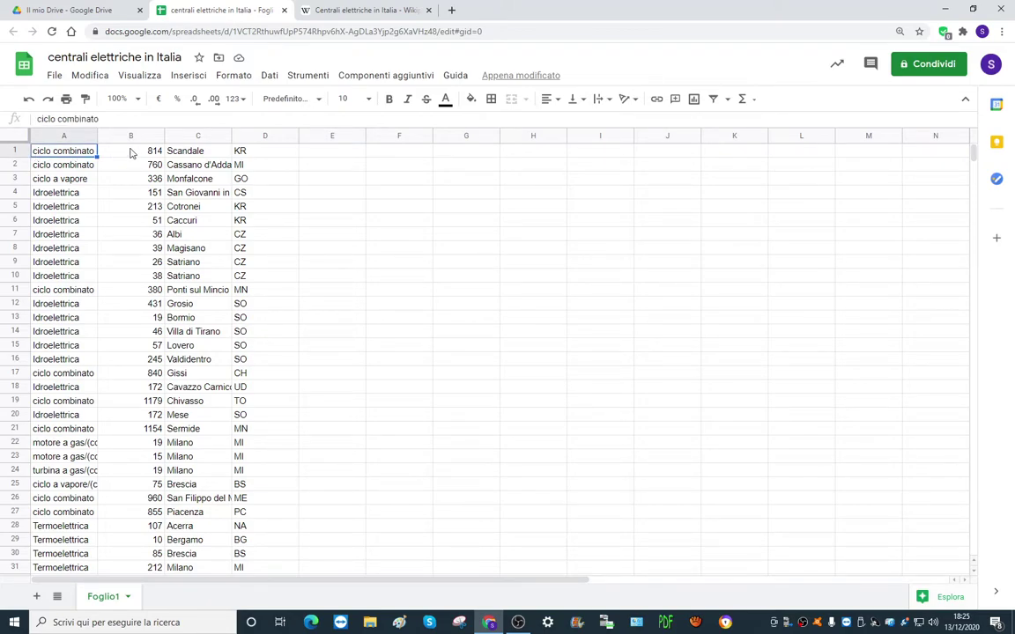
pyautogui.click(130, 153)
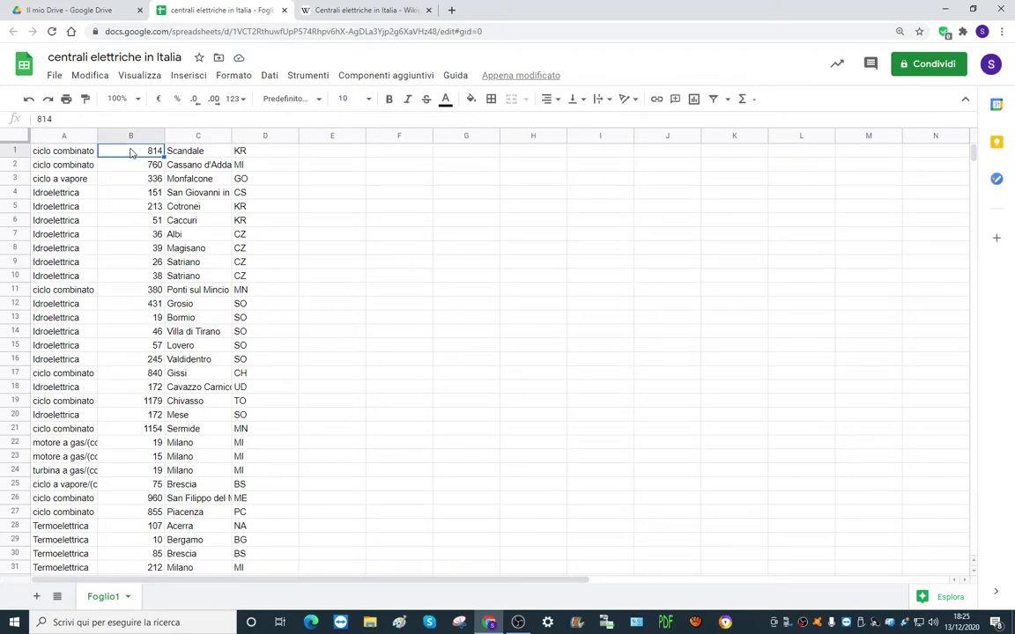
pyautogui.click(205, 153)
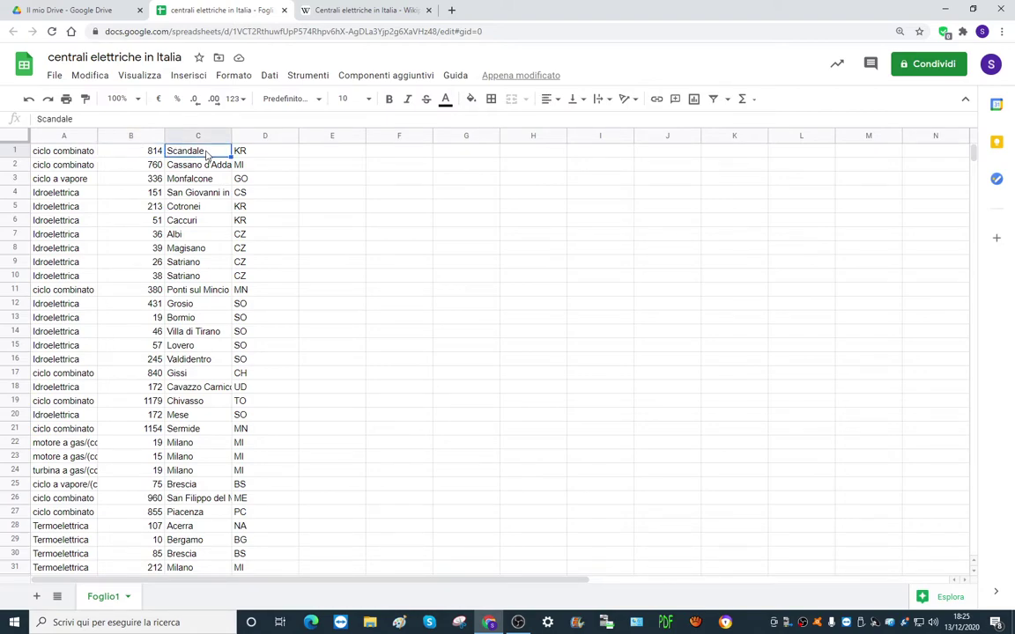
pyautogui.click(280, 154)
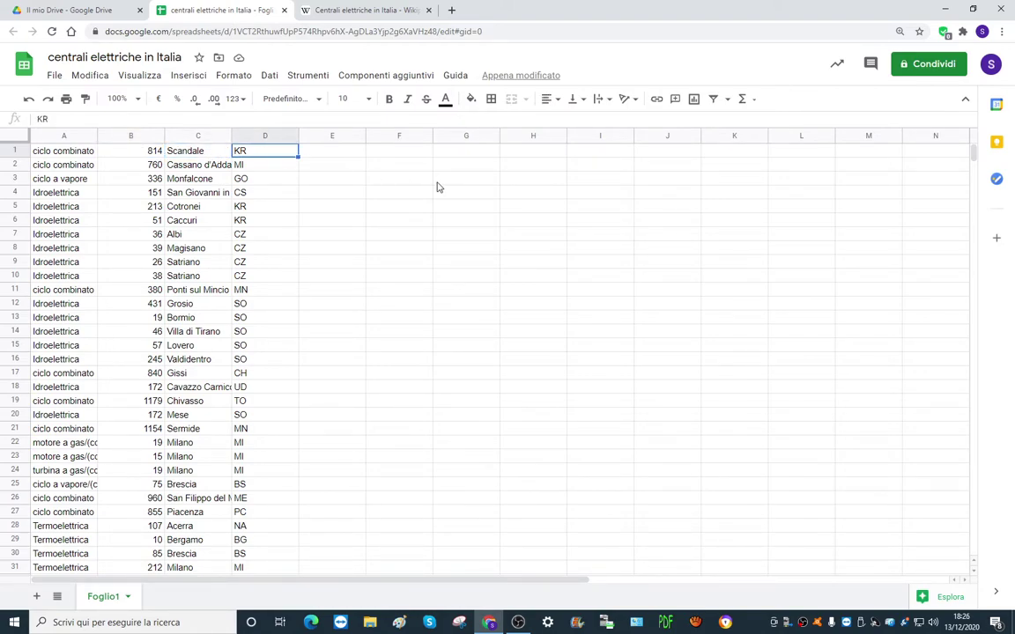
pyautogui.click(465, 280)
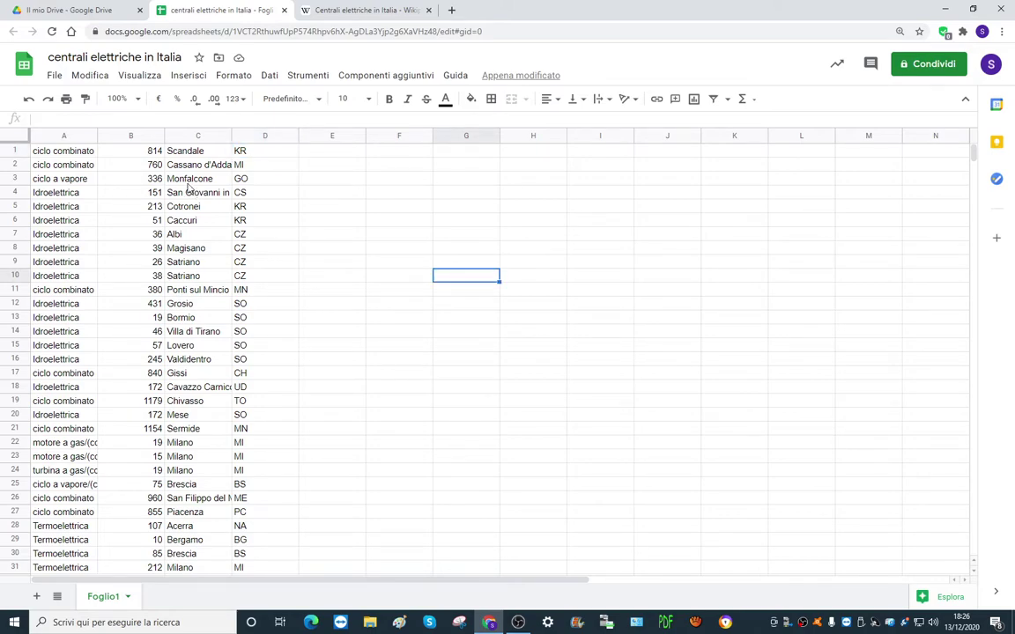
# - Insert an empty row above the first data row and make the new row bold
pyautogui.click(16, 151)
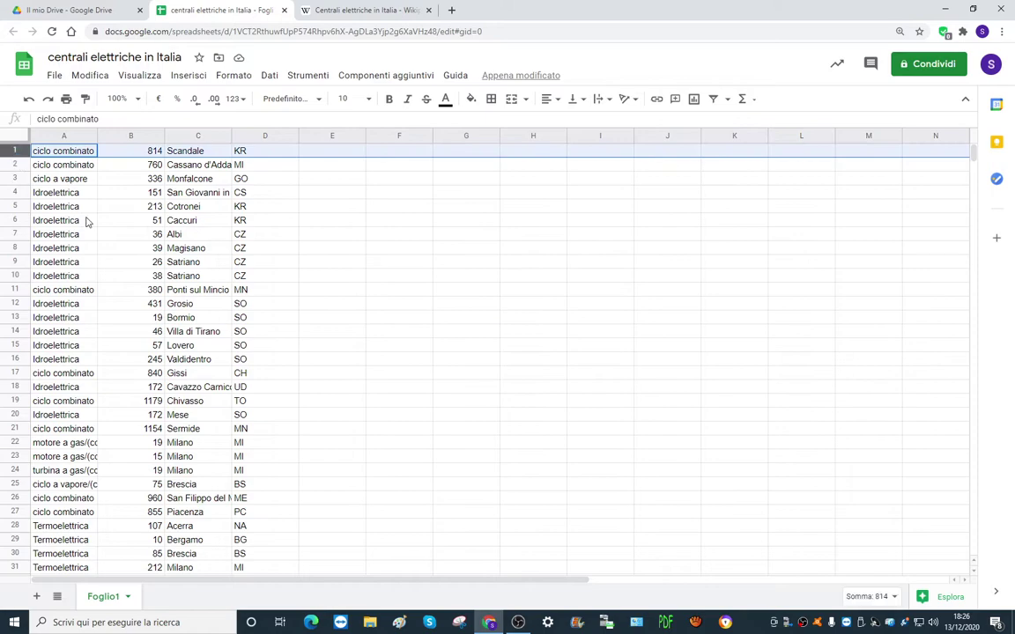
pyautogui.rightClick(23, 153)
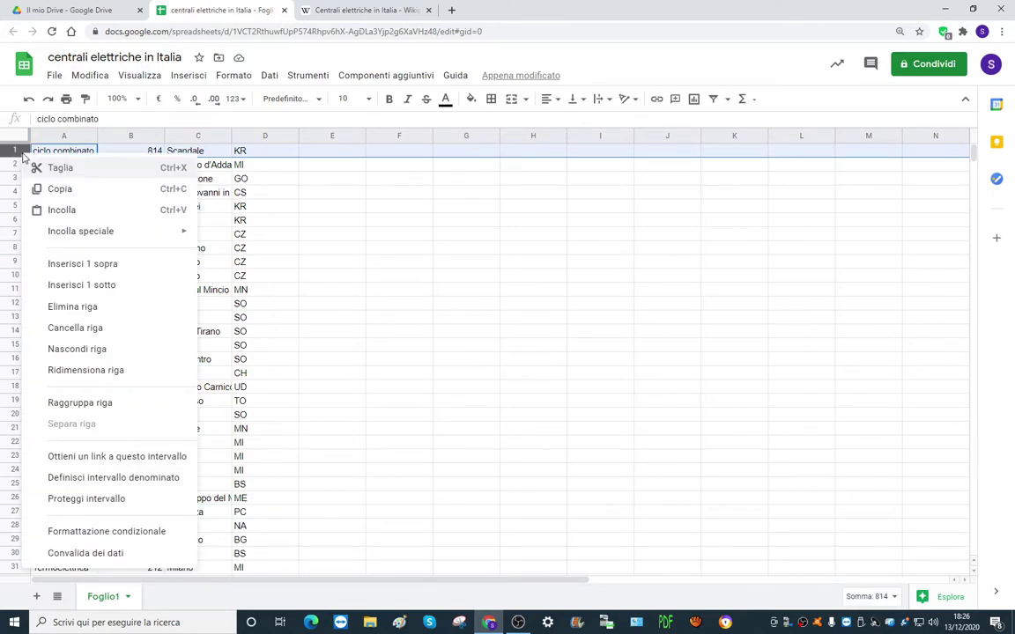
pyautogui.click(107, 267)
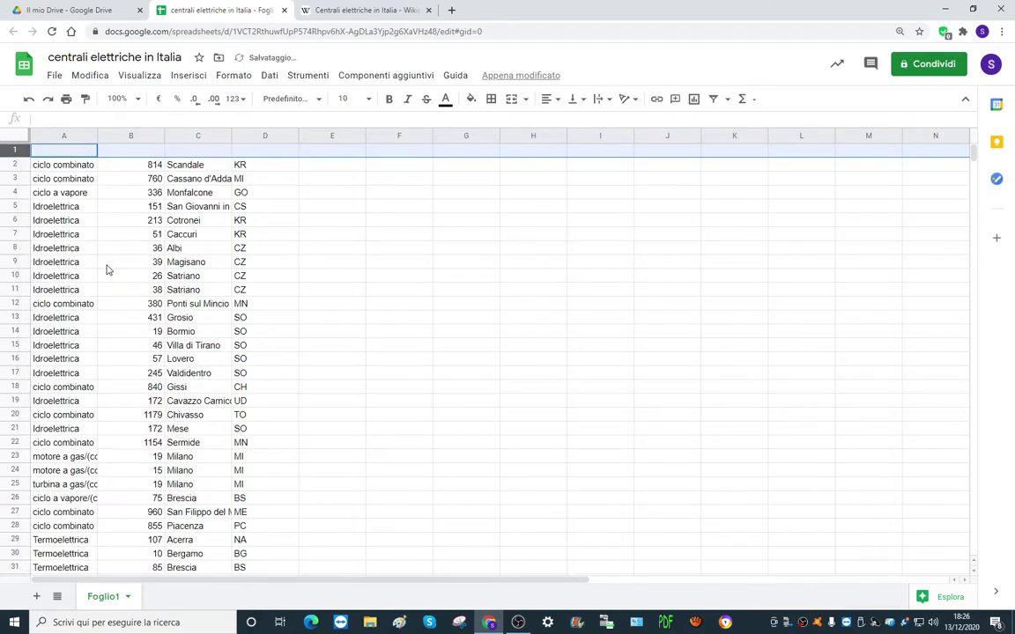
pyautogui.click(68, 152)
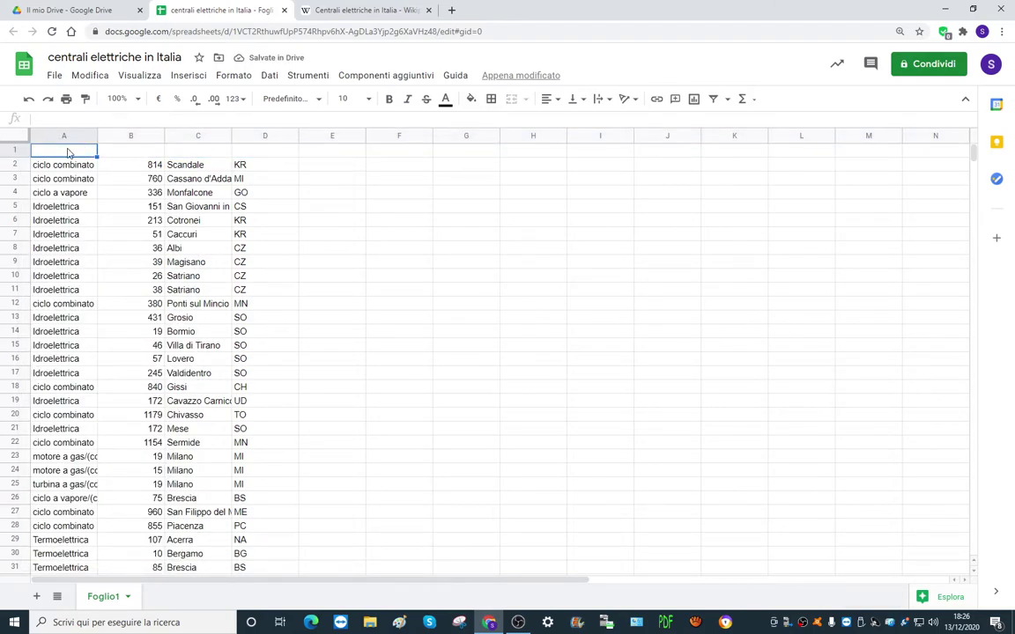
pyautogui.click(19, 147)
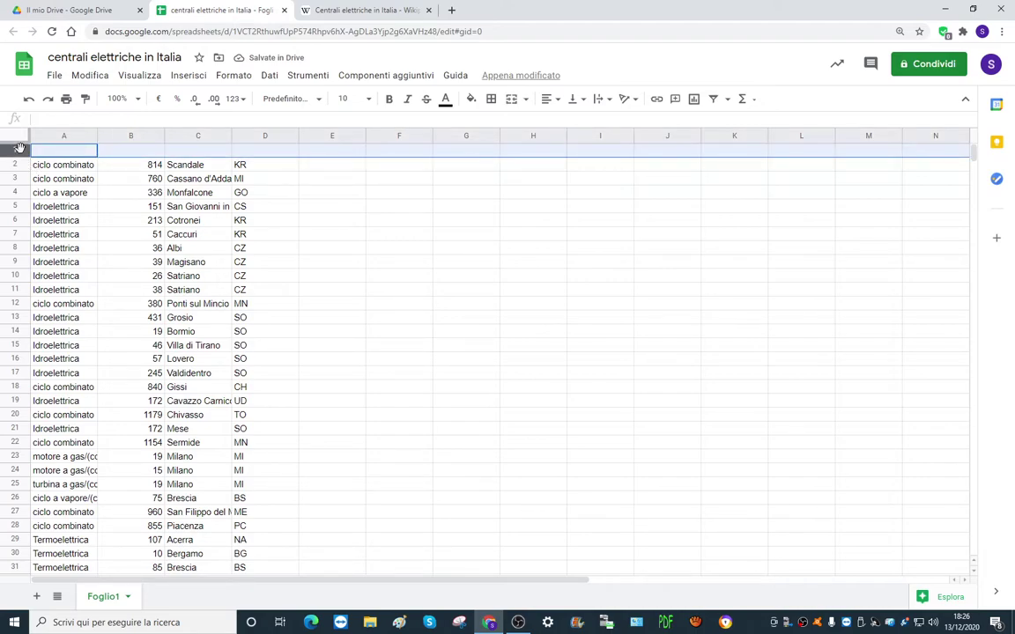
pyautogui.click(389, 100)
# - Enter the column headers tipo, megawatt, comune and provincia in cells A1 to D1
pyautogui.click(91, 154)
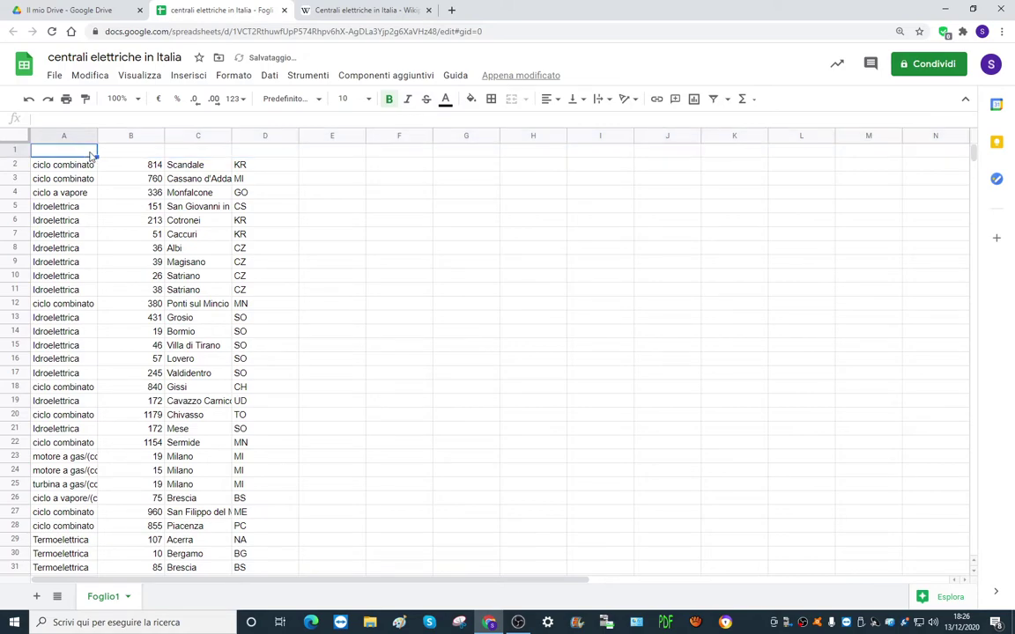
pyautogui.write('tipo')
pyautogui.press('Tab')
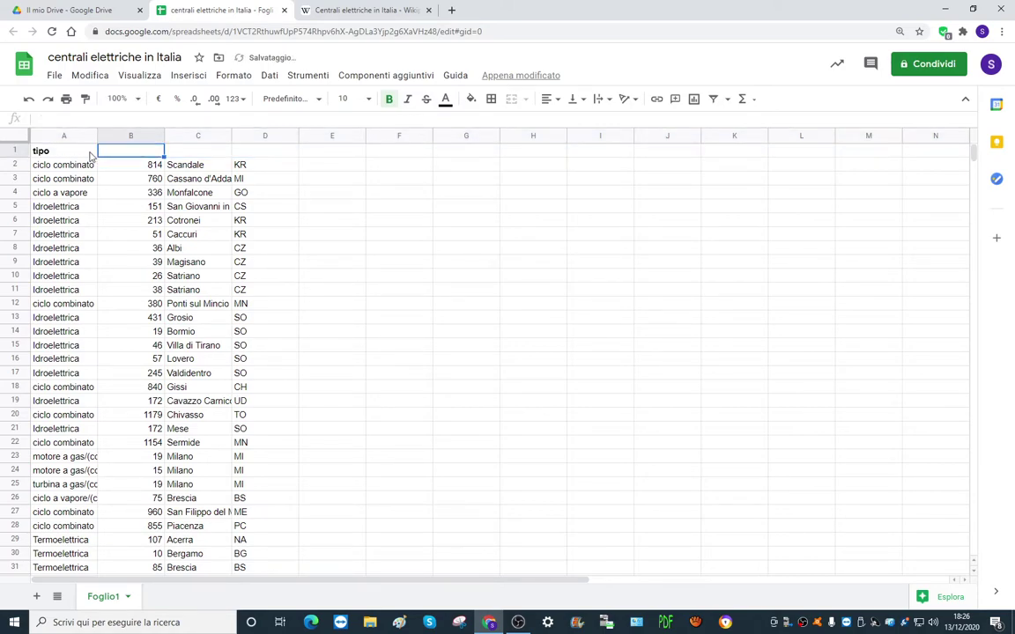
pyautogui.write('megawatt')
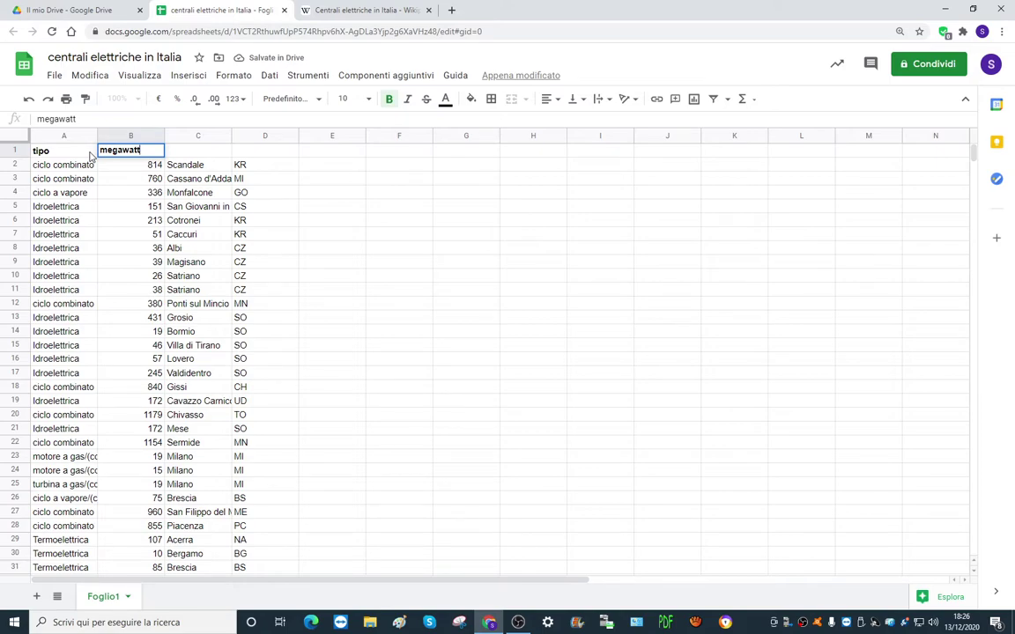
pyautogui.press('Tab')
pyautogui.write('comune')
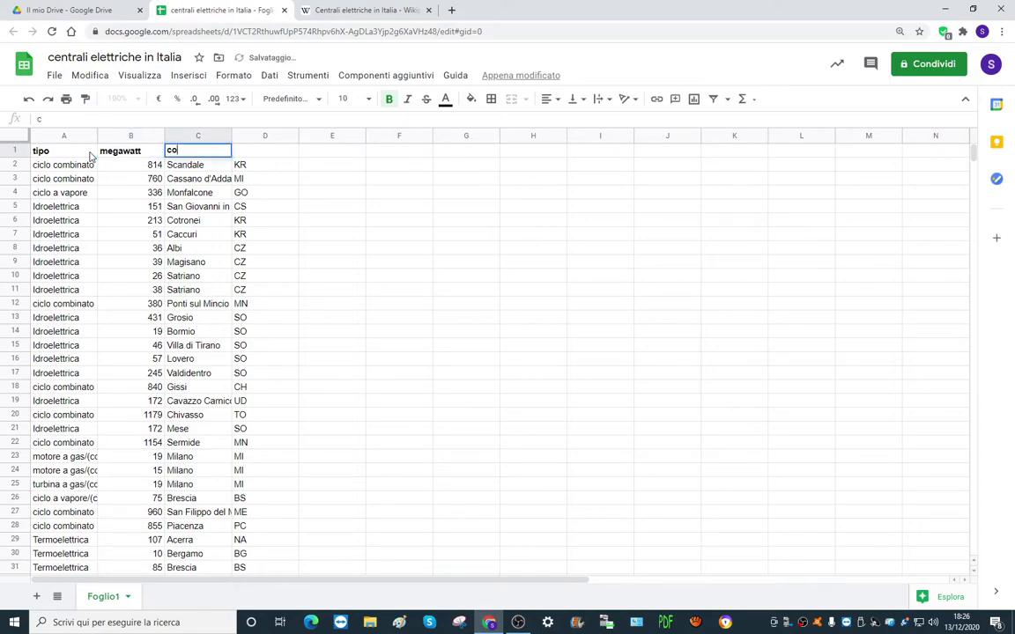
pyautogui.press('Tab')
pyautogui.write('provincia')
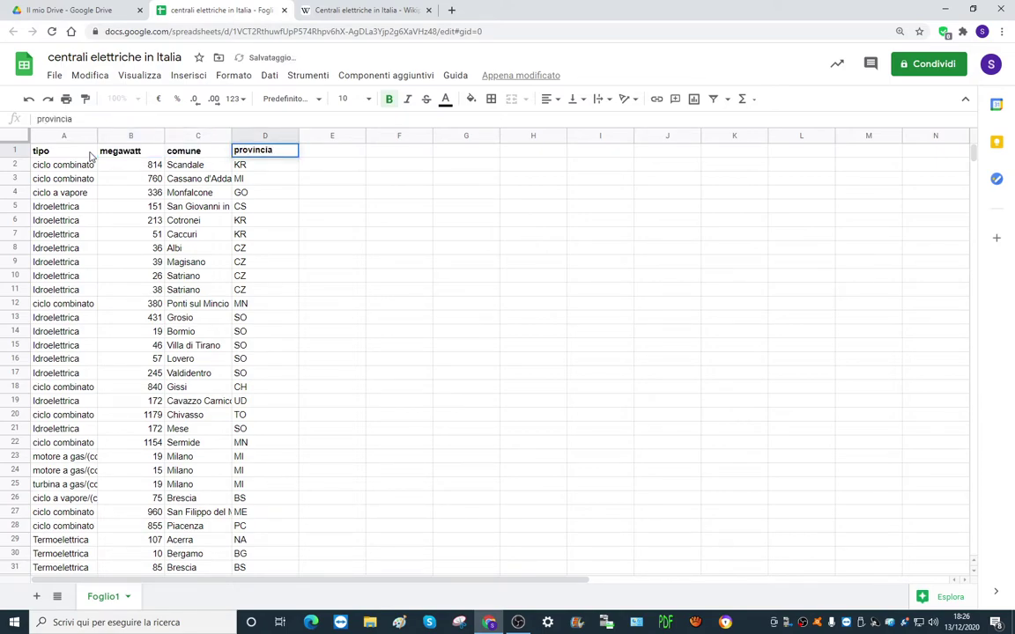
pyautogui.press('Return')
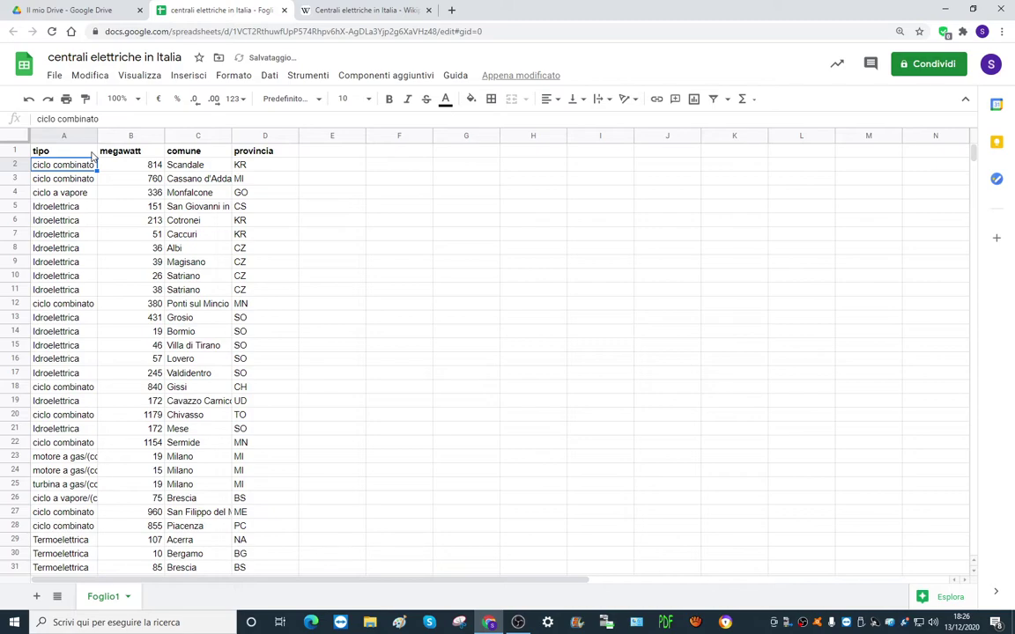
pyautogui.click(384, 335)
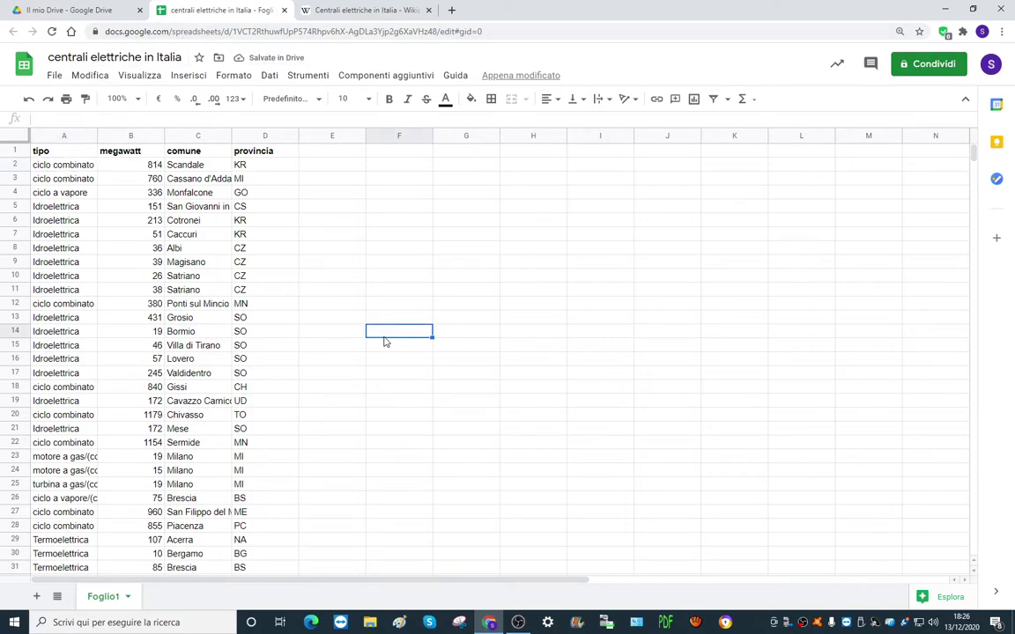
# - Look over the megawatt column, comparing the small plant at Bergamo in B30 with the large one at Chivasso in B20
pyautogui.scroll(-1, 215, 331)
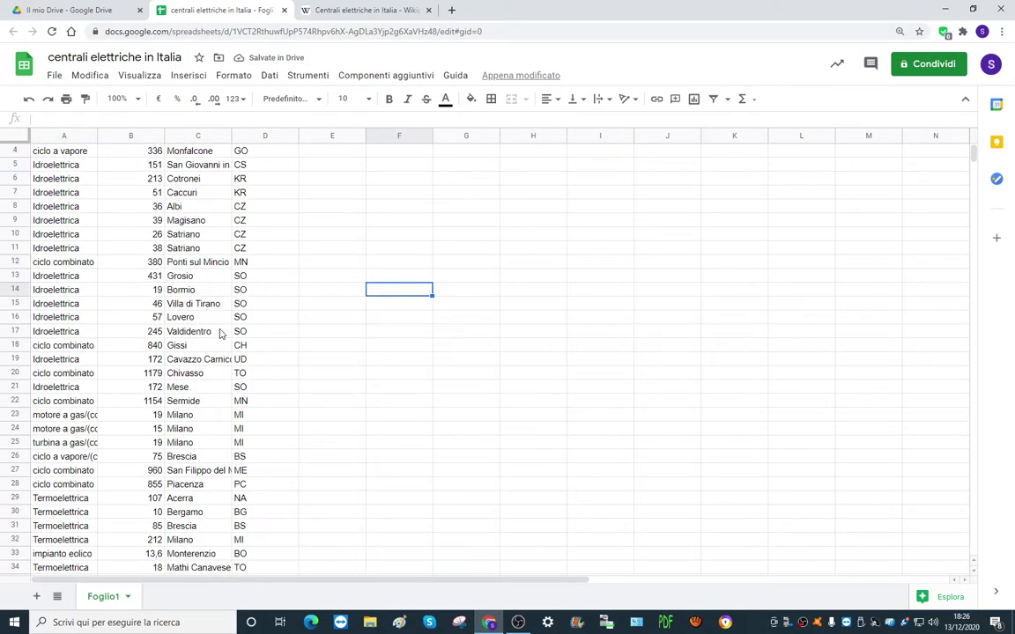
pyautogui.scroll(1, 225, 333)
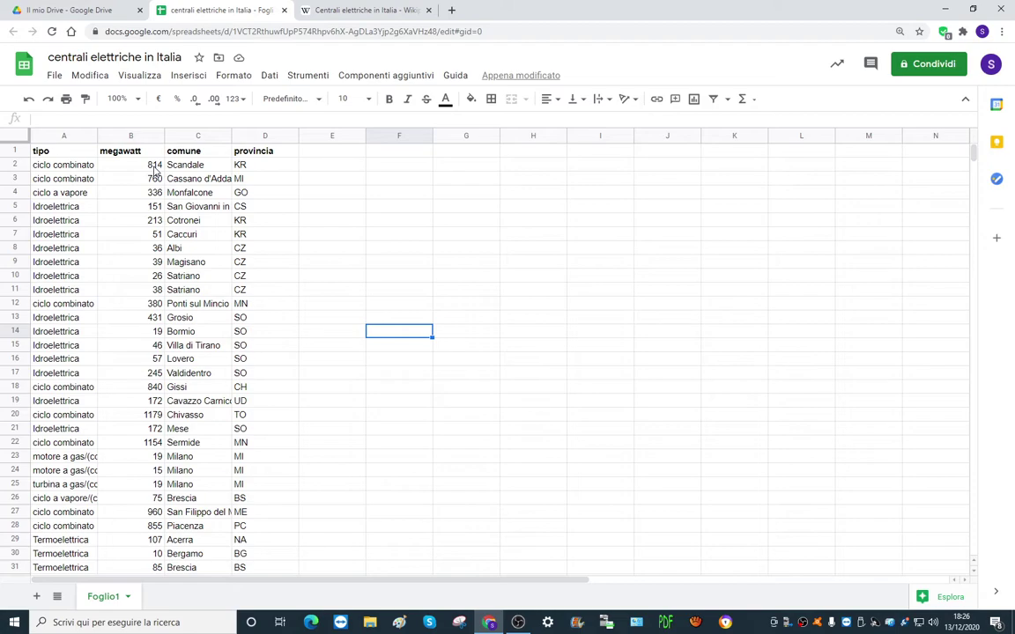
pyautogui.scroll(-2, 154, 344)
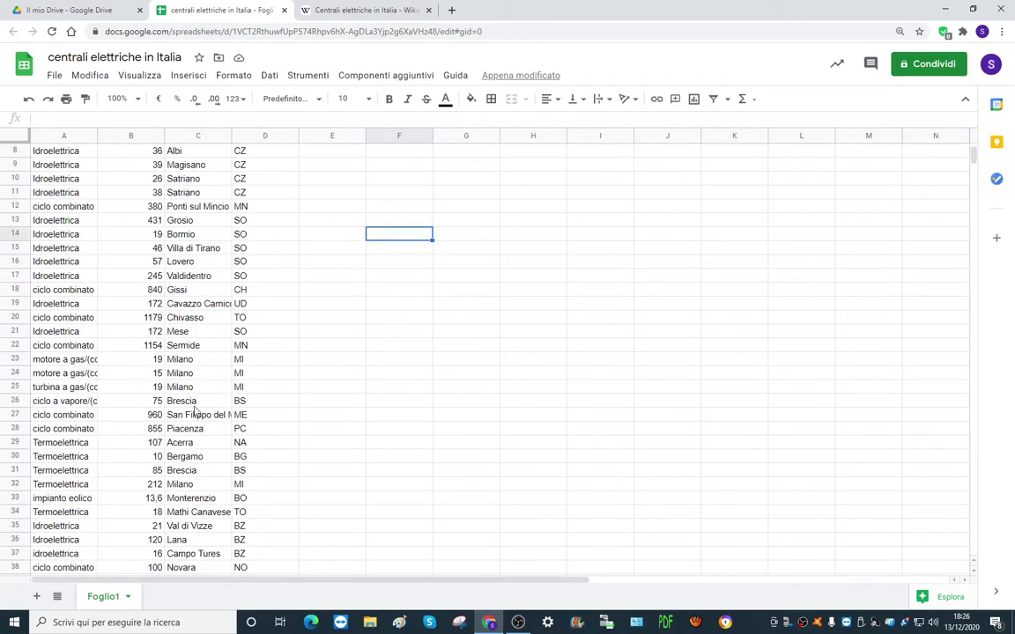
pyautogui.click(154, 457)
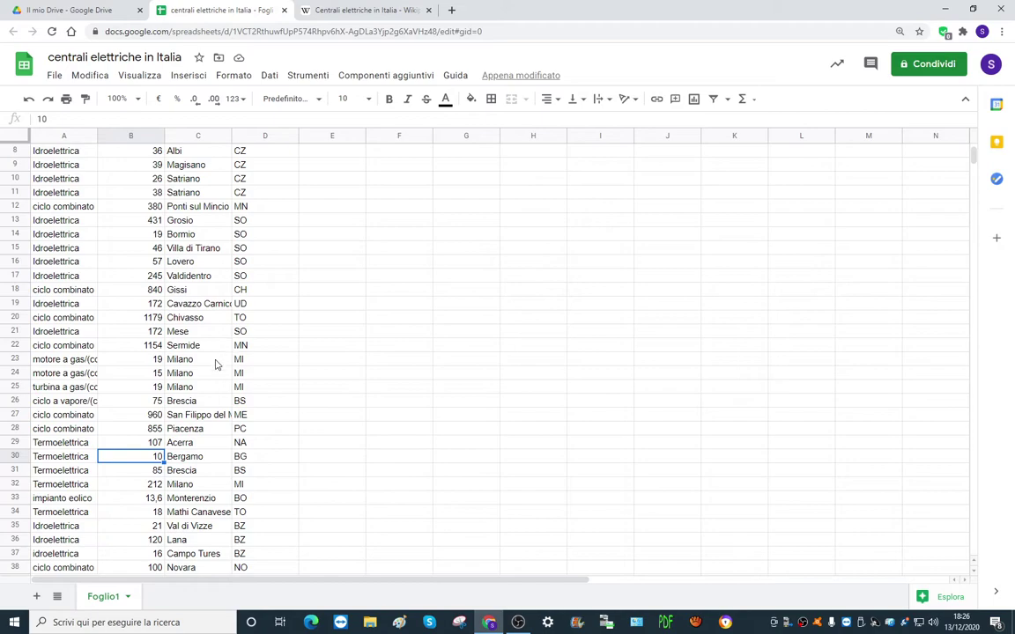
pyautogui.click(141, 317)
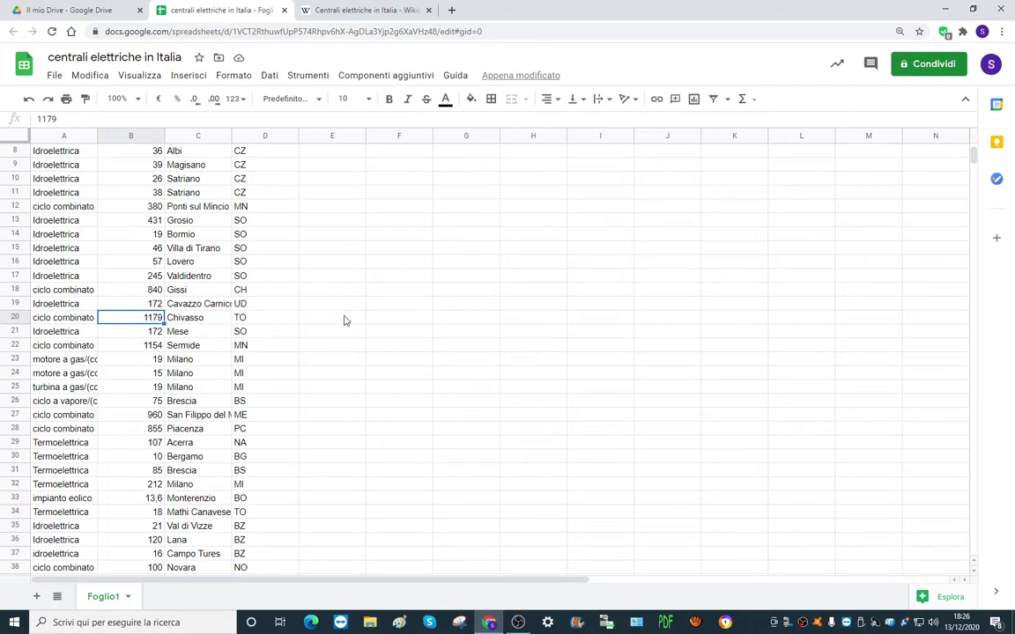
# - Close the Wikipedia page, switch to Google Drive and create a new Google My Maps map there
pyautogui.click(428, 9)
pyautogui.click(75, 9)
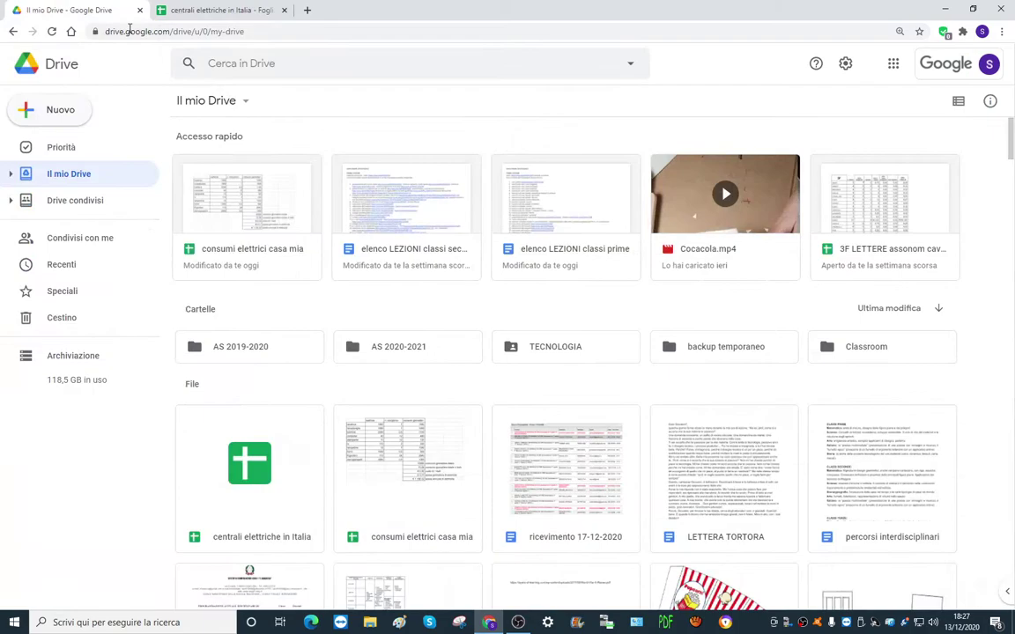
pyautogui.click(58, 113)
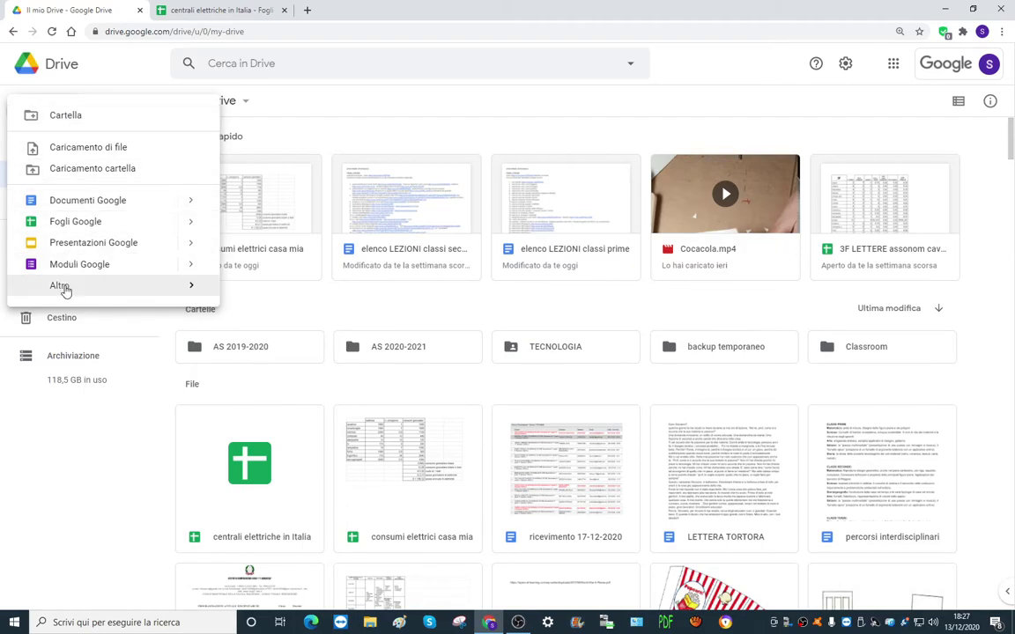
pyautogui.moveTo(65, 289)
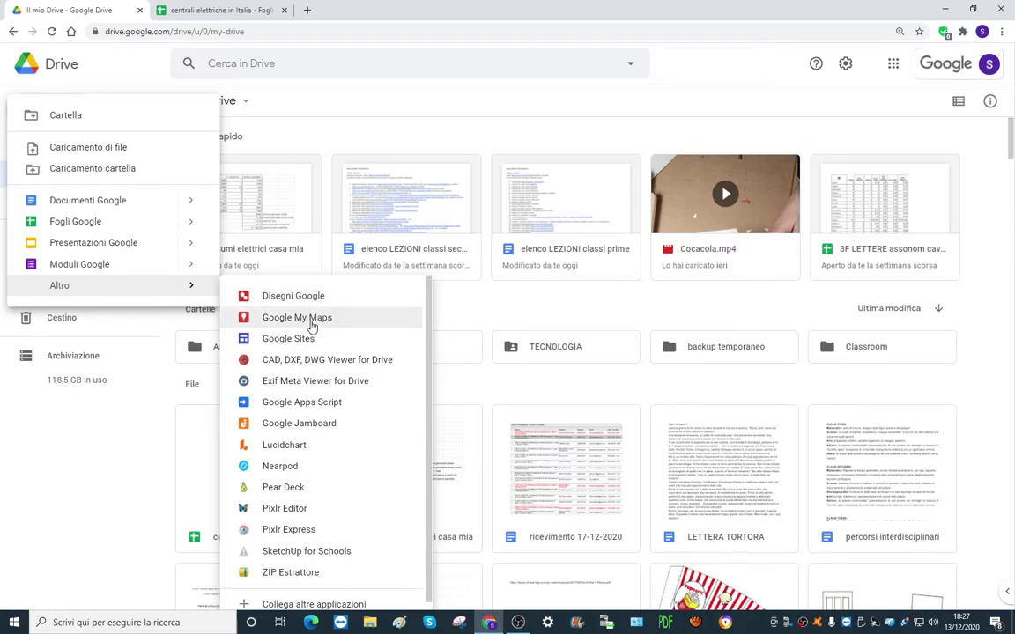
pyautogui.click(312, 322)
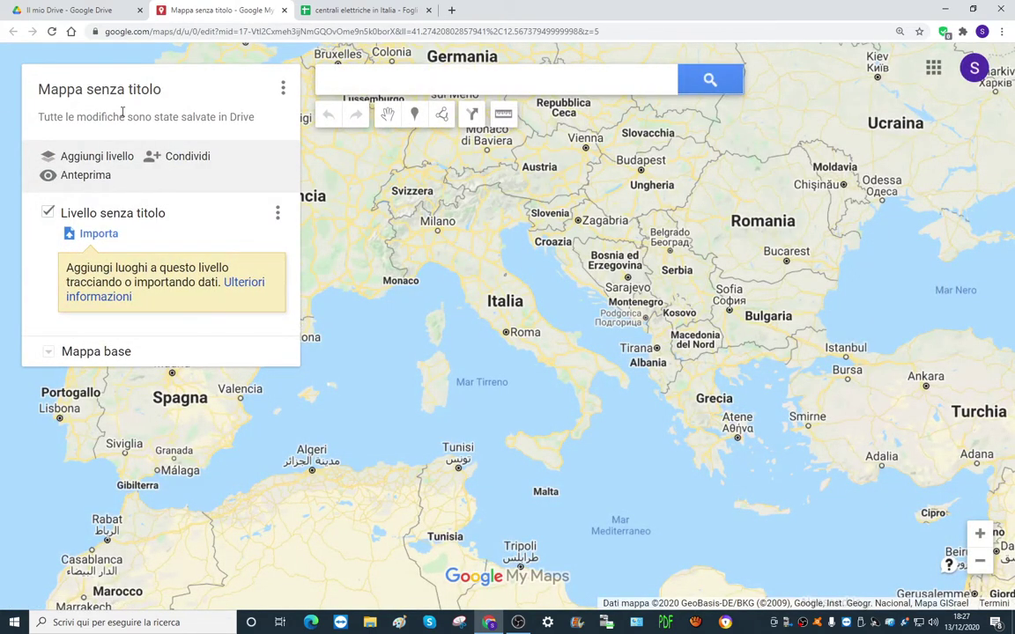
# - Title the new map "centrali elettriche in Italia" and save the title
pyautogui.click(159, 93)
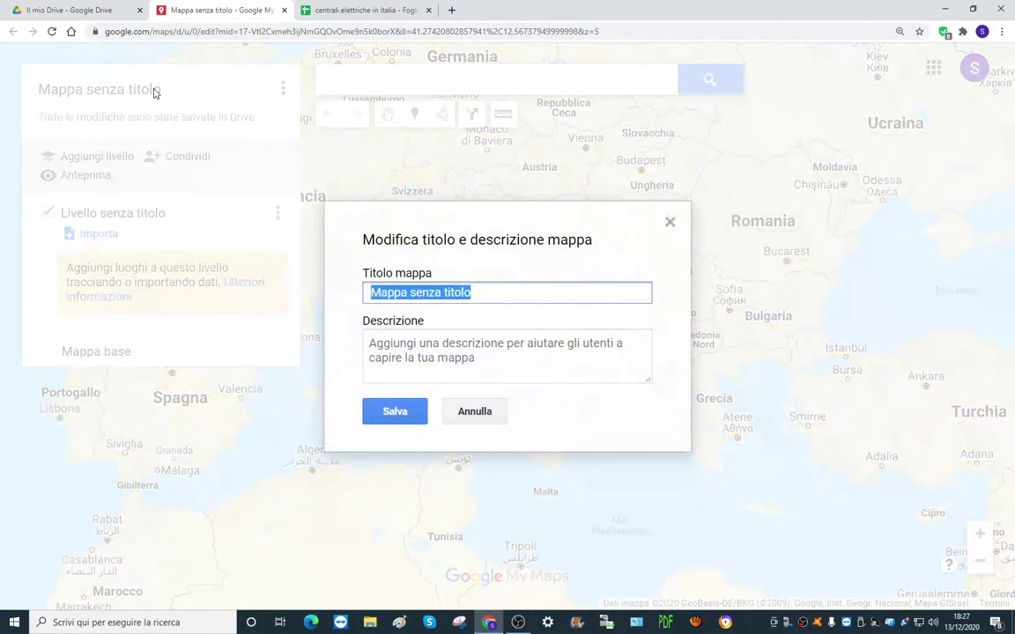
pyautogui.click(670, 222)
pyautogui.click(132, 97)
pyautogui.write('centrali')
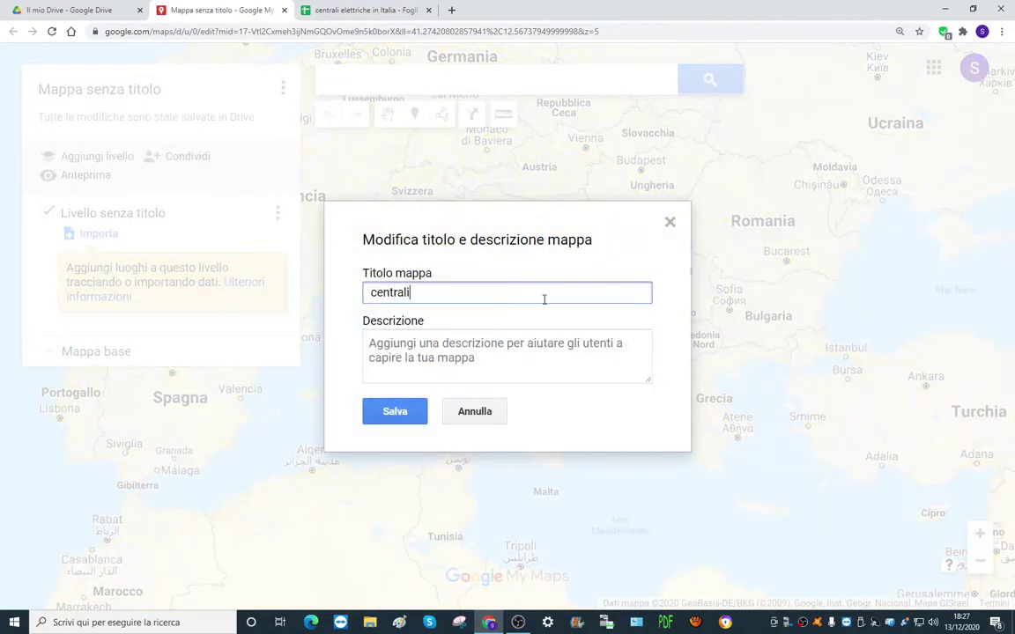
pyautogui.write(' elettriche in Itsalia')
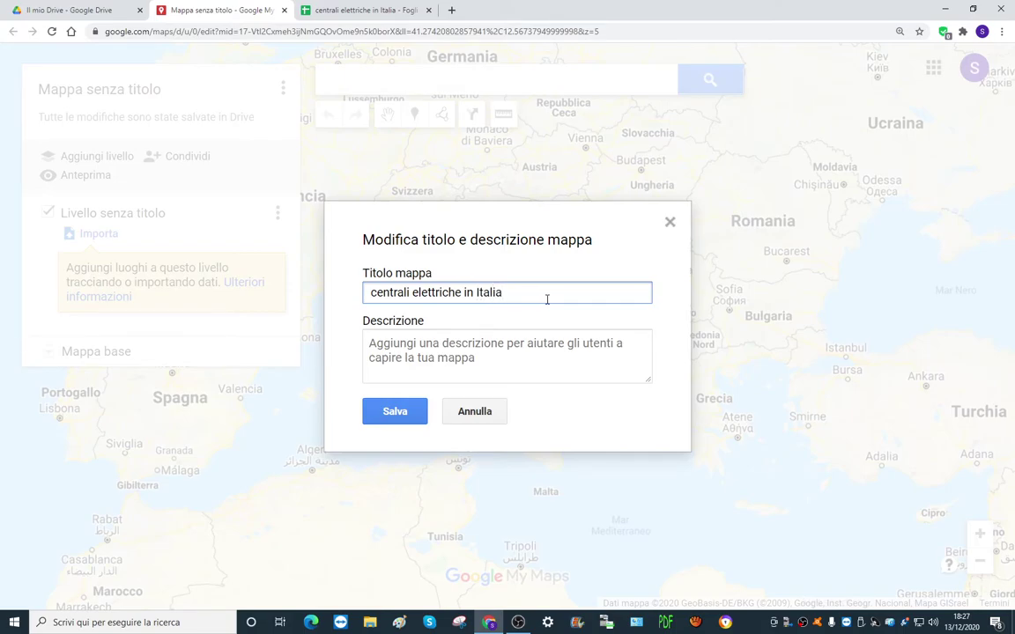
pyautogui.click(397, 411)
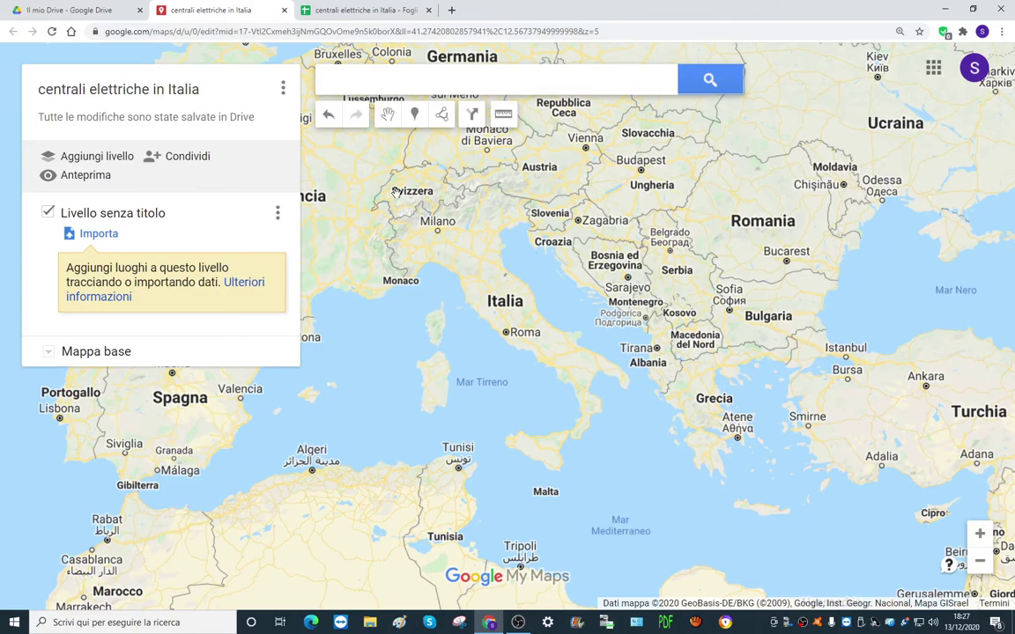
# - Start a data import into the map's untitled layer and browse My Drive for the file to import
pyautogui.scroll(2, 496, 236)
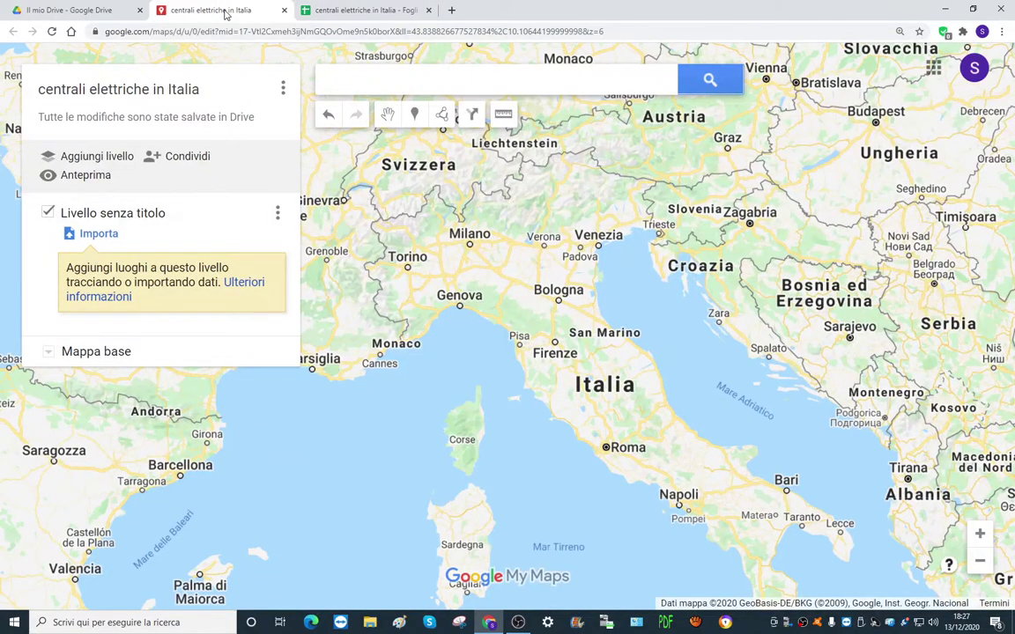
pyautogui.click(352, 10)
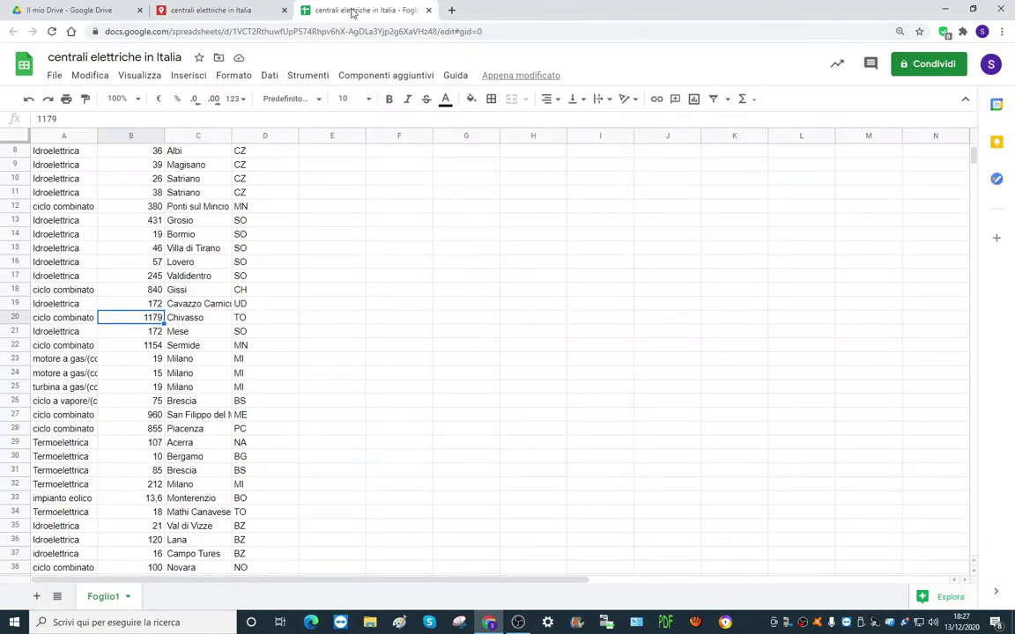
pyautogui.click(209, 12)
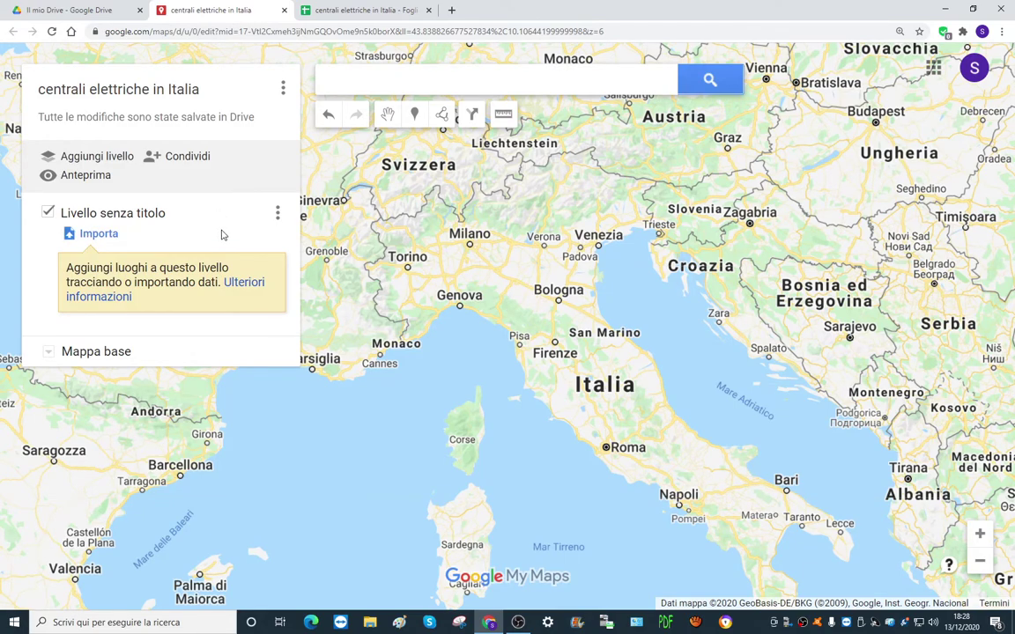
pyautogui.click(98, 234)
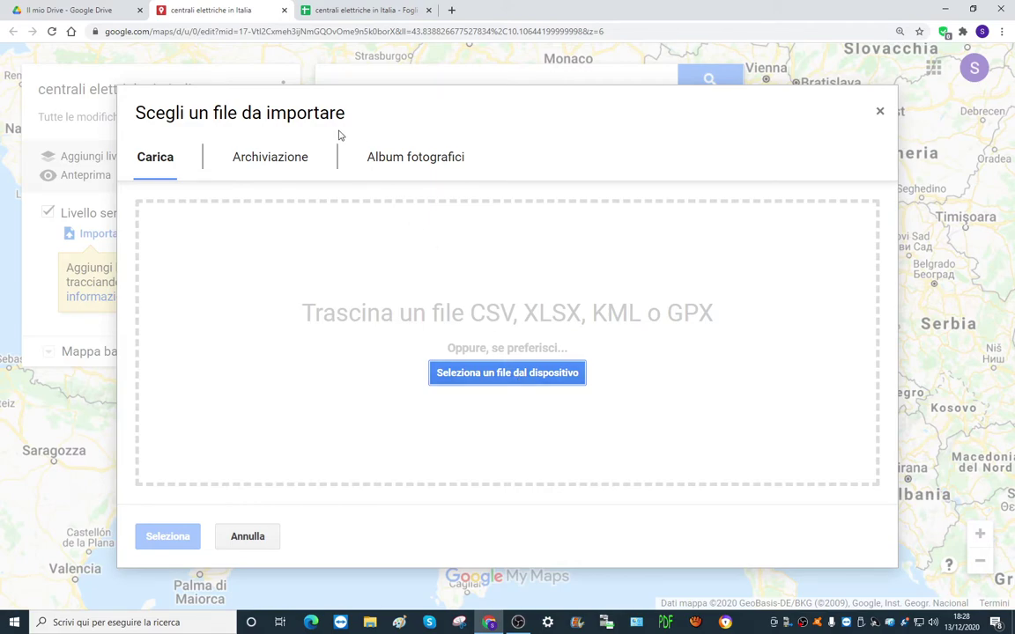
pyautogui.click(288, 161)
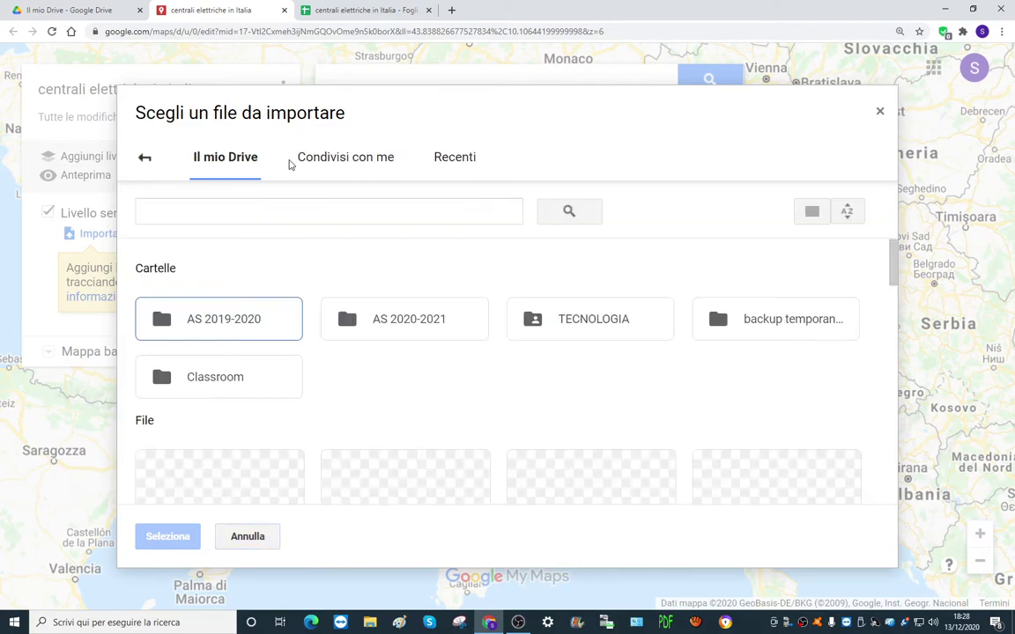